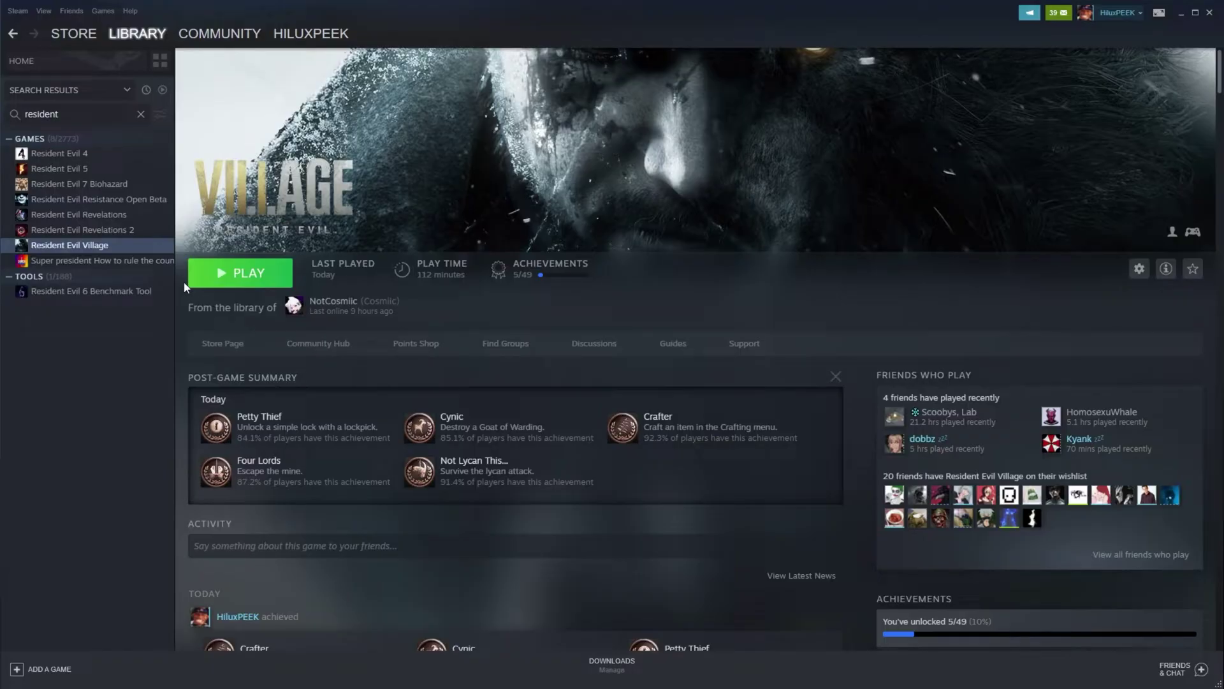
- Open the local files folder of Resident Evil Village from the Steam library and minimise Steam
right_click(120, 250)
mouse_move(178, 306)
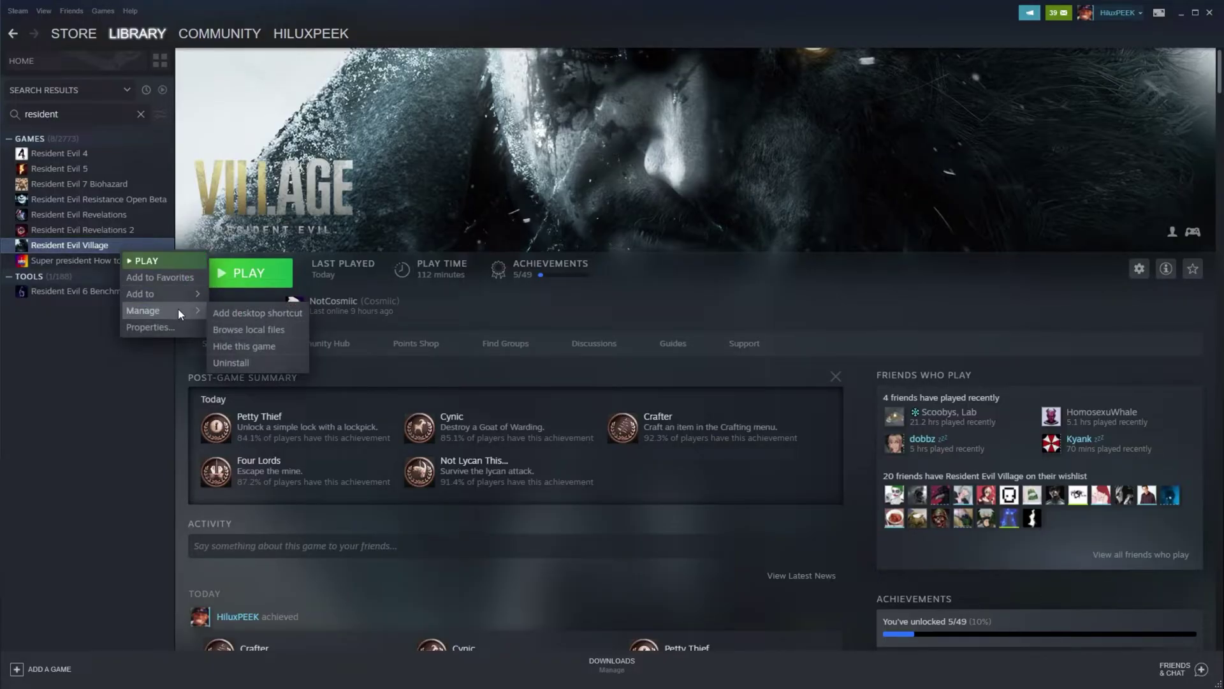
left_click(281, 328)
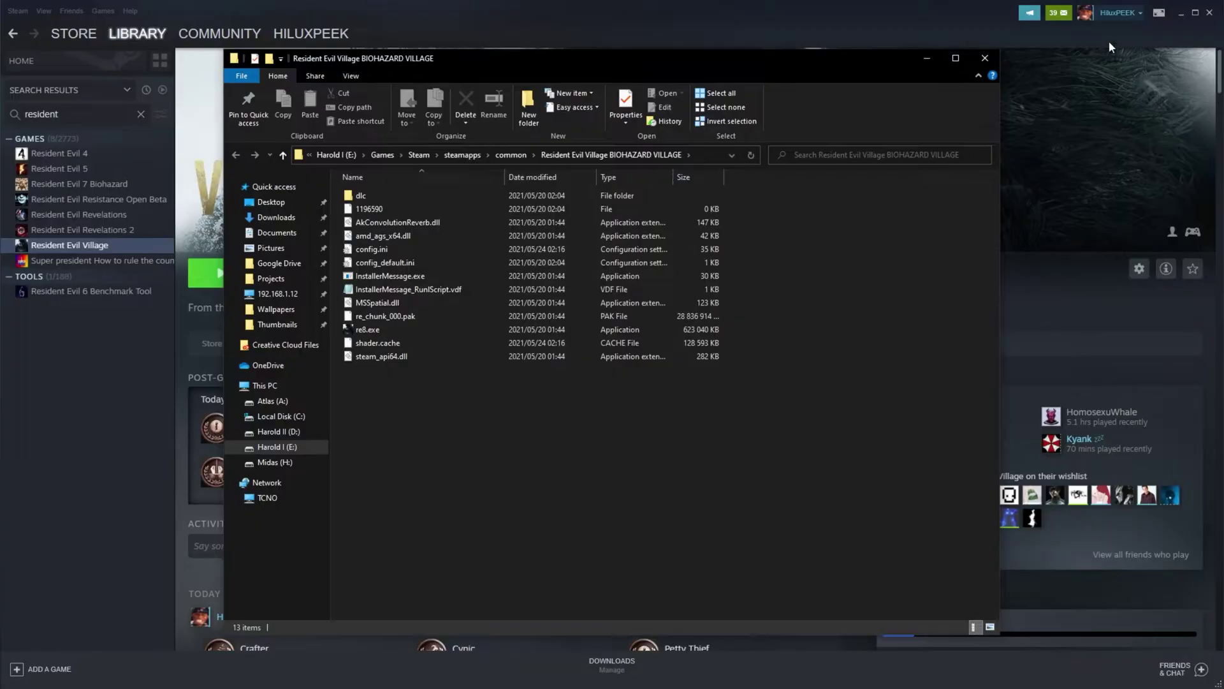
left_click(1108, 40)
left_click(1181, 12)
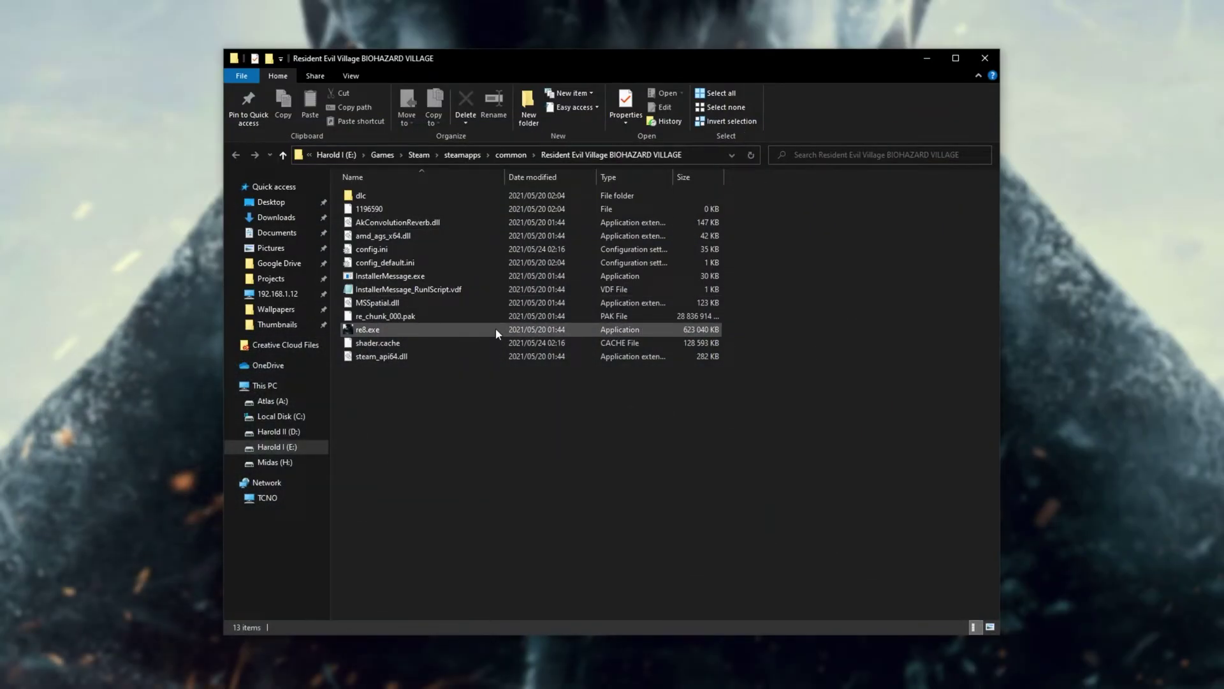
left_click_drag(551, 467, 501, 188)
left_click(755, 490)
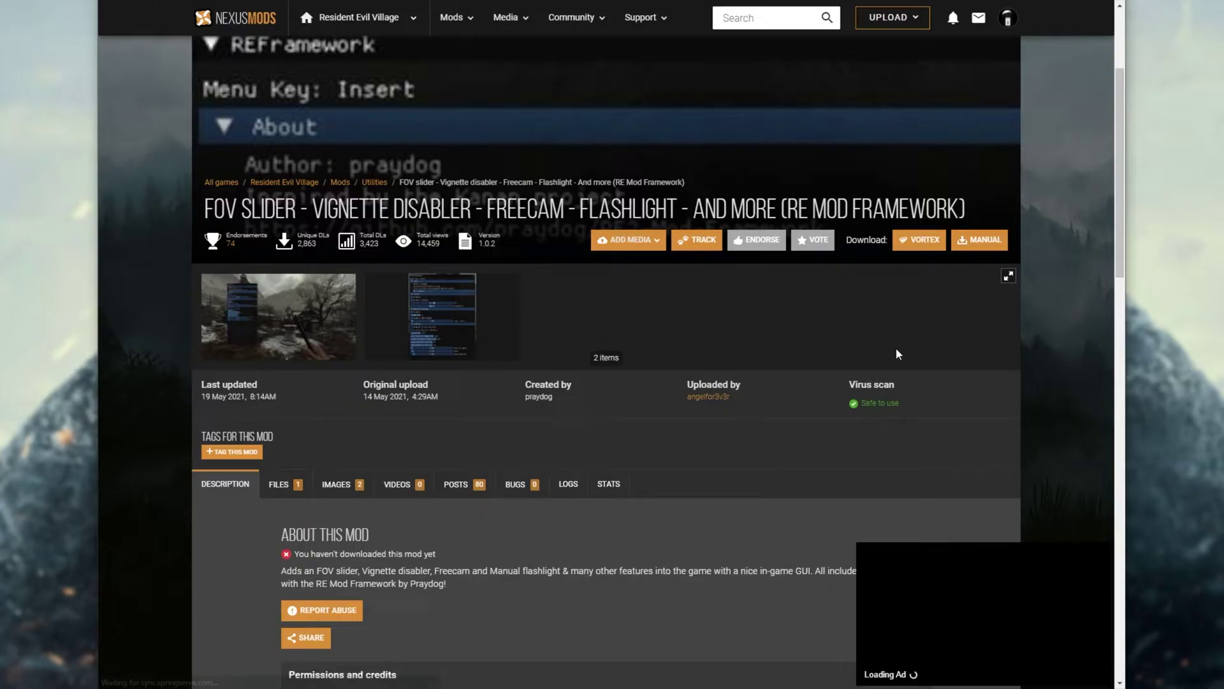
- Review the RE Mod Framework page on Nexus Mods, covering the features in its title and its installation instructions
scroll(917, 423, "down", 1)
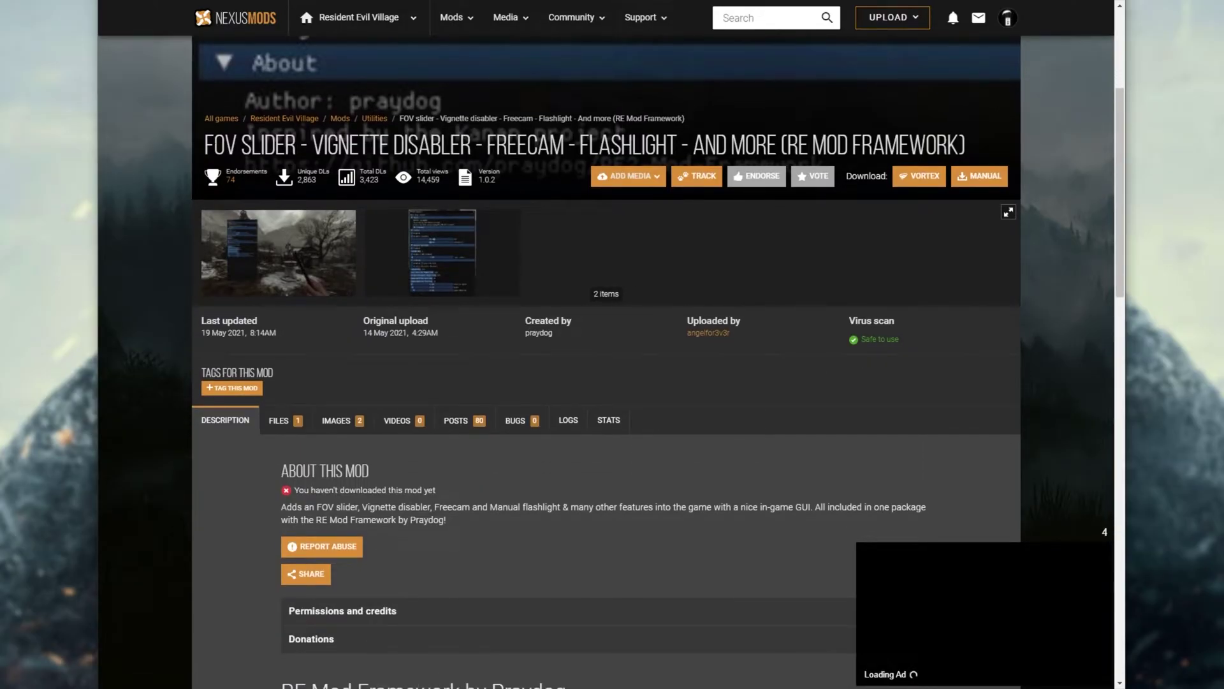
left_click_drag(312, 146, 471, 146)
double_click(527, 145)
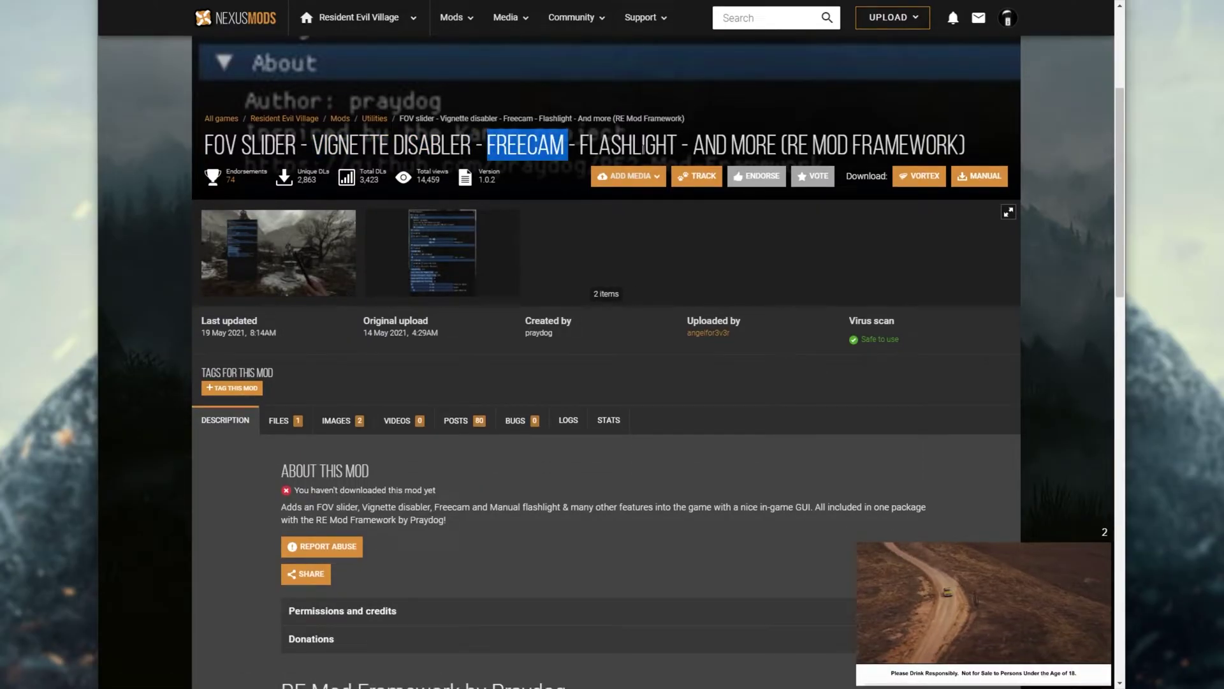
double_click(628, 145)
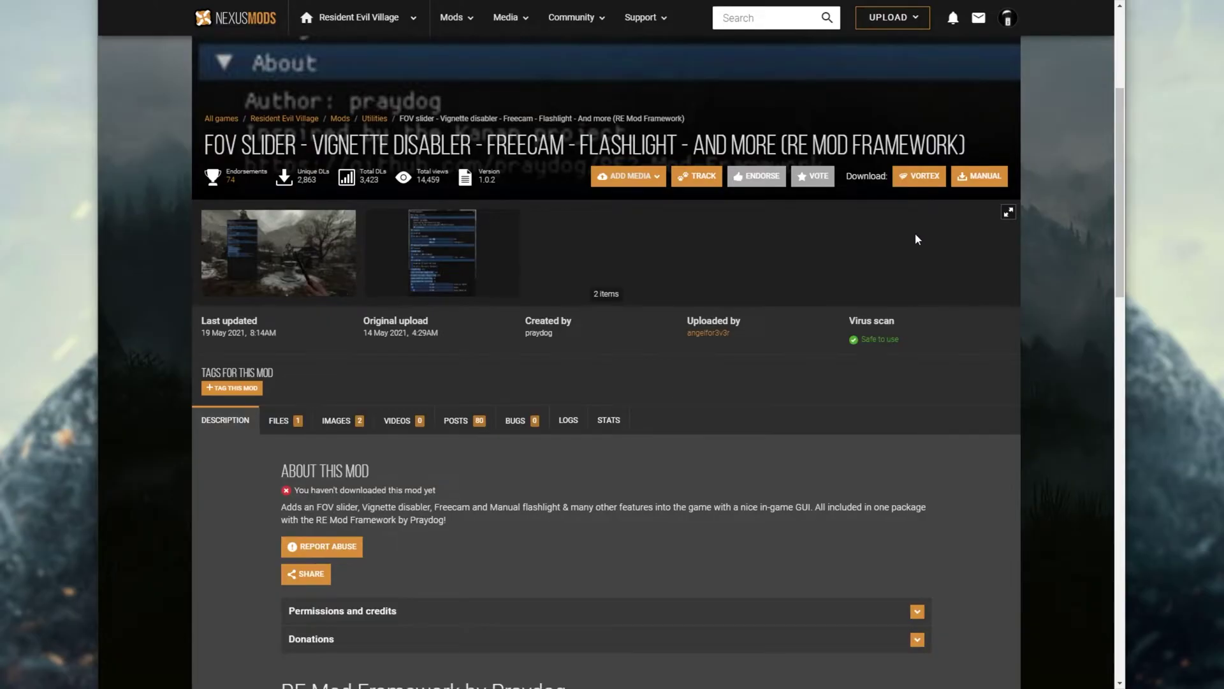
scroll(915, 239, "down", 7)
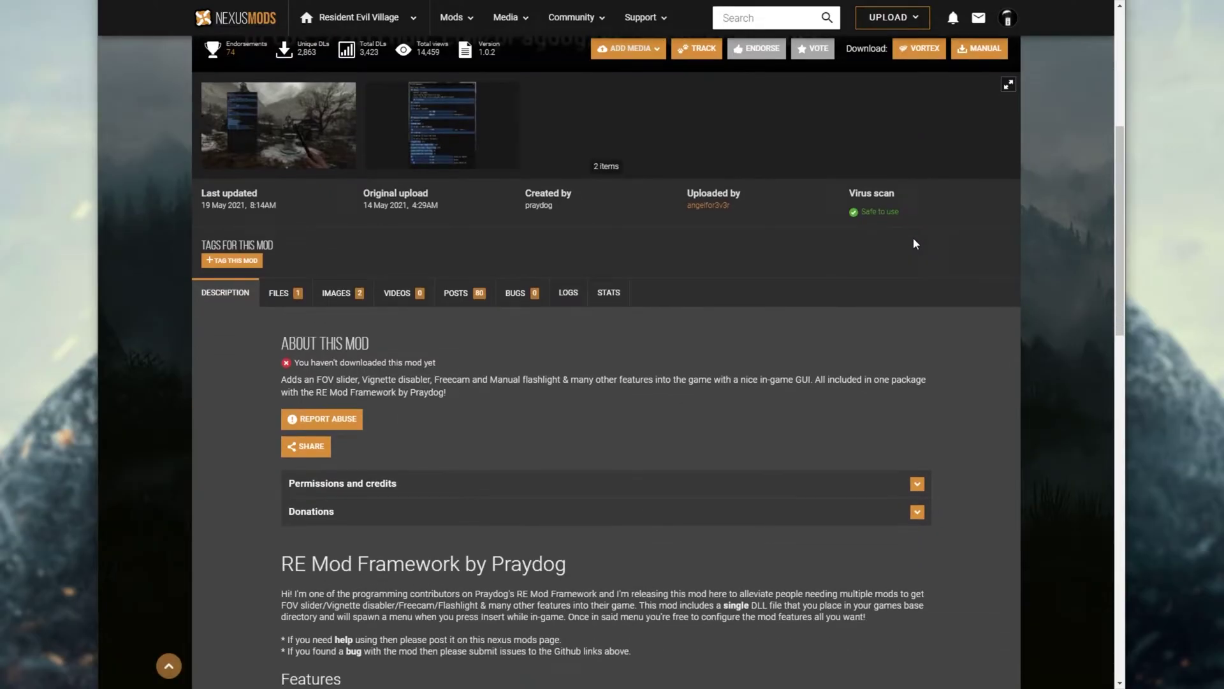
double_click(319, 437)
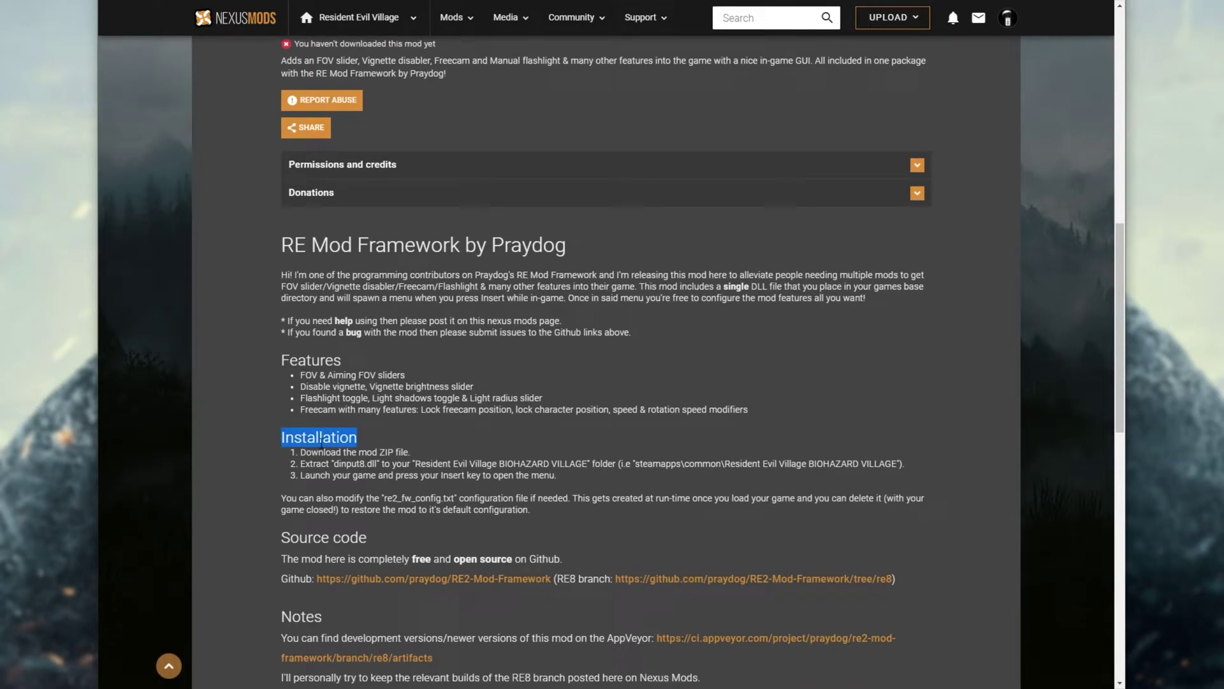
left_click_drag(300, 452, 471, 466)
double_click(309, 463)
double_click(434, 464)
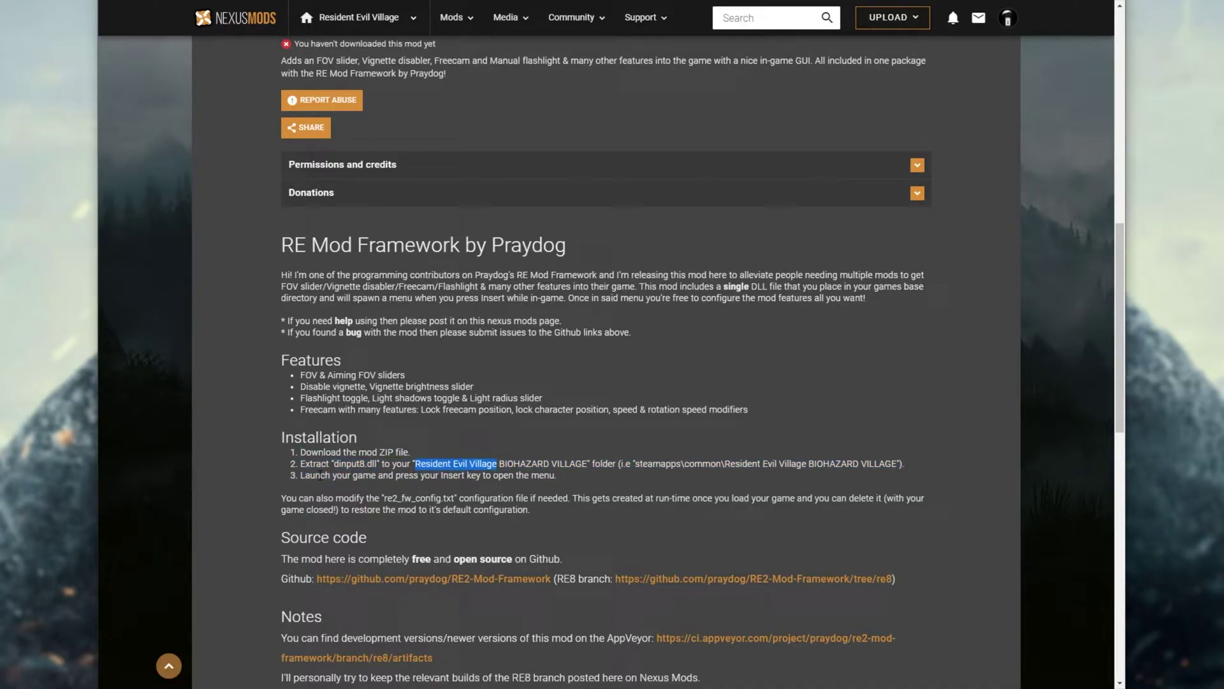
left_click_drag(295, 476, 536, 477)
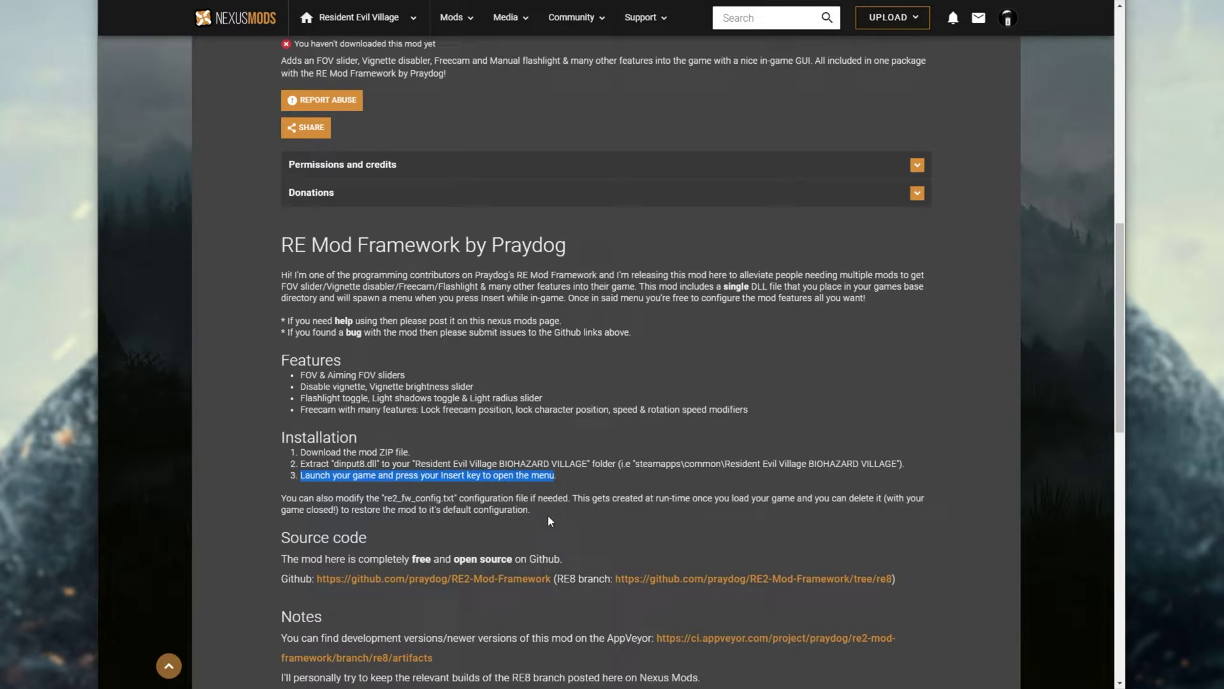
- Download the RE Mod Framework (RE8) zip manually from the mod's files using the slow download, and open the archive
scroll(548, 518, "up", 7)
left_click(281, 420)
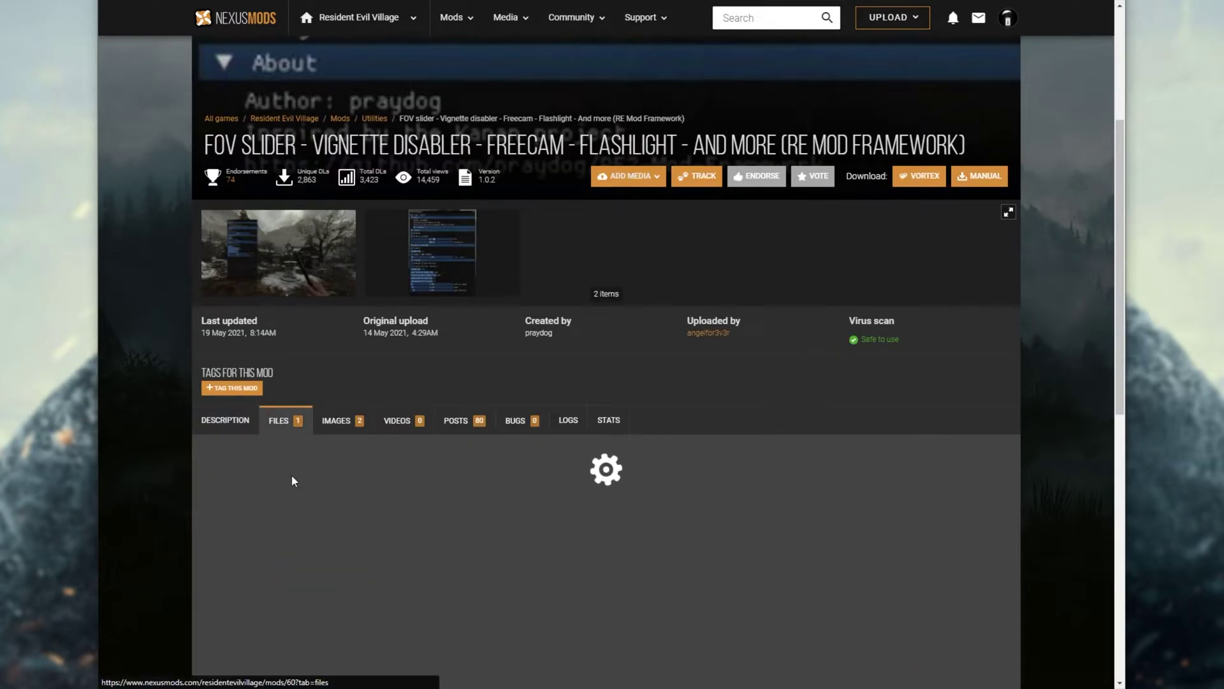
scroll(292, 454, "down", 3)
left_click(449, 424)
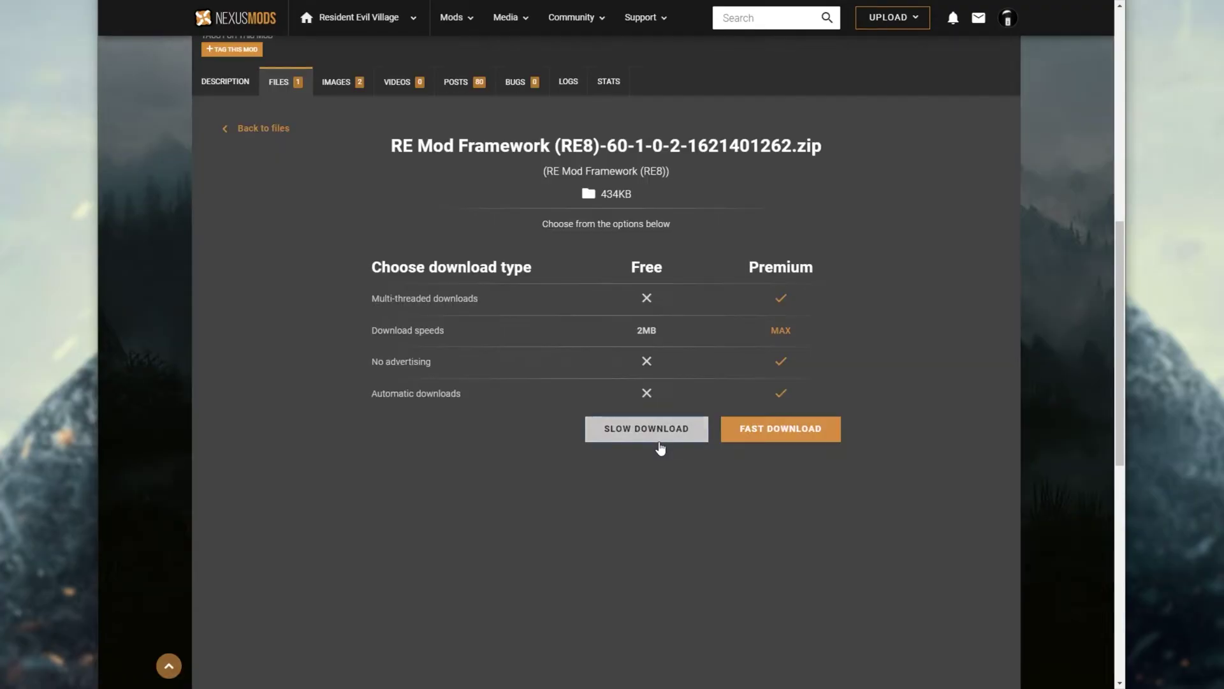
left_click(659, 438)
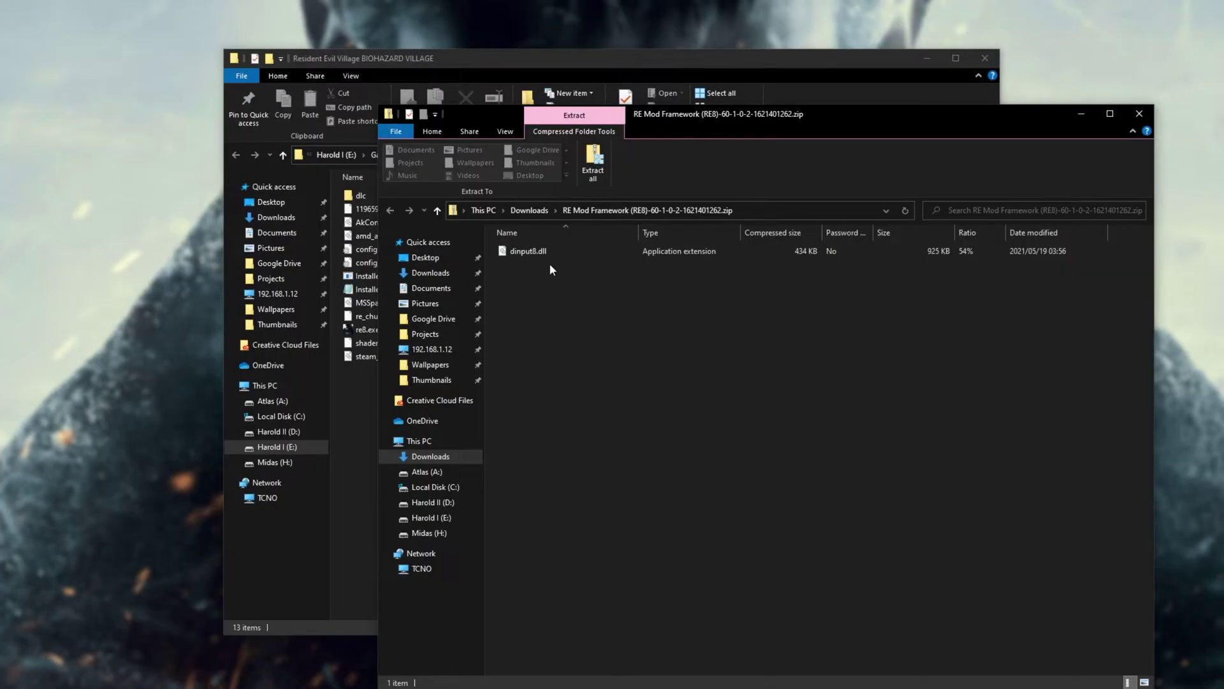
- Extract dinput8.dll from the archive into the Resident Evil Village game folder and launch re8.exe
left_click(539, 251)
left_click_drag(538, 246, 350, 408)
double_click(457, 343)
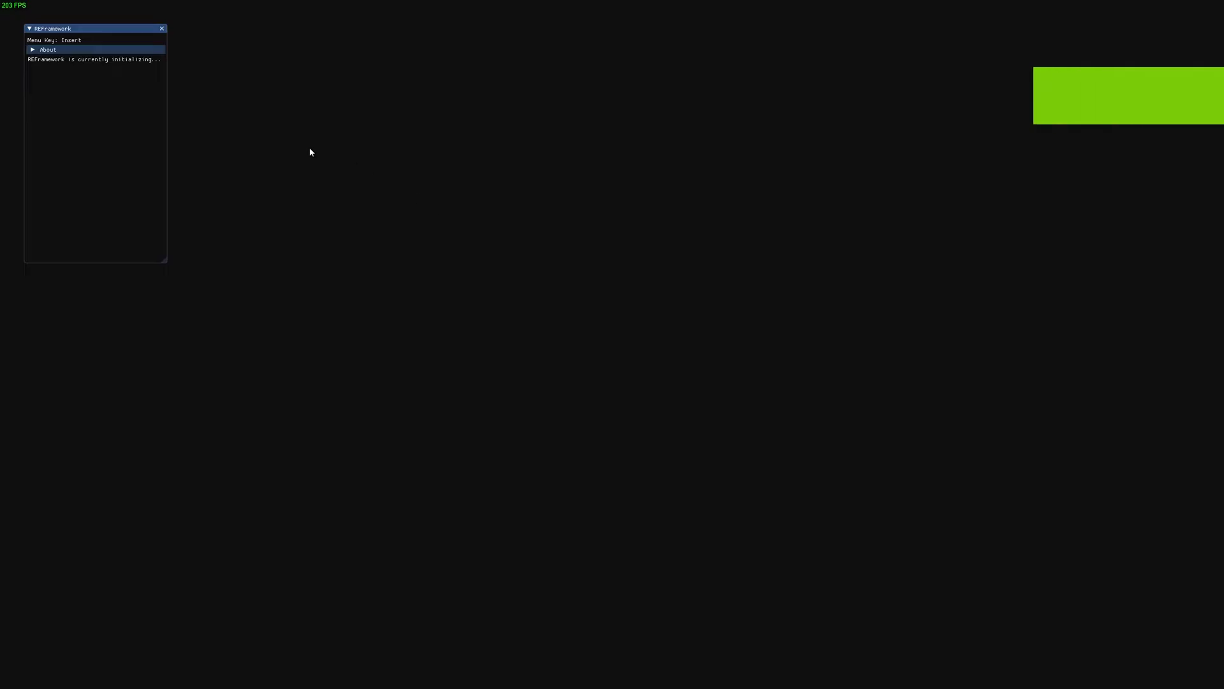
- Enter the game's main menu and expand the FreeCam, ManualFlashlight, Camera and About sections of the REFramework overlay
left_click_drag(77, 28, 93, 41)
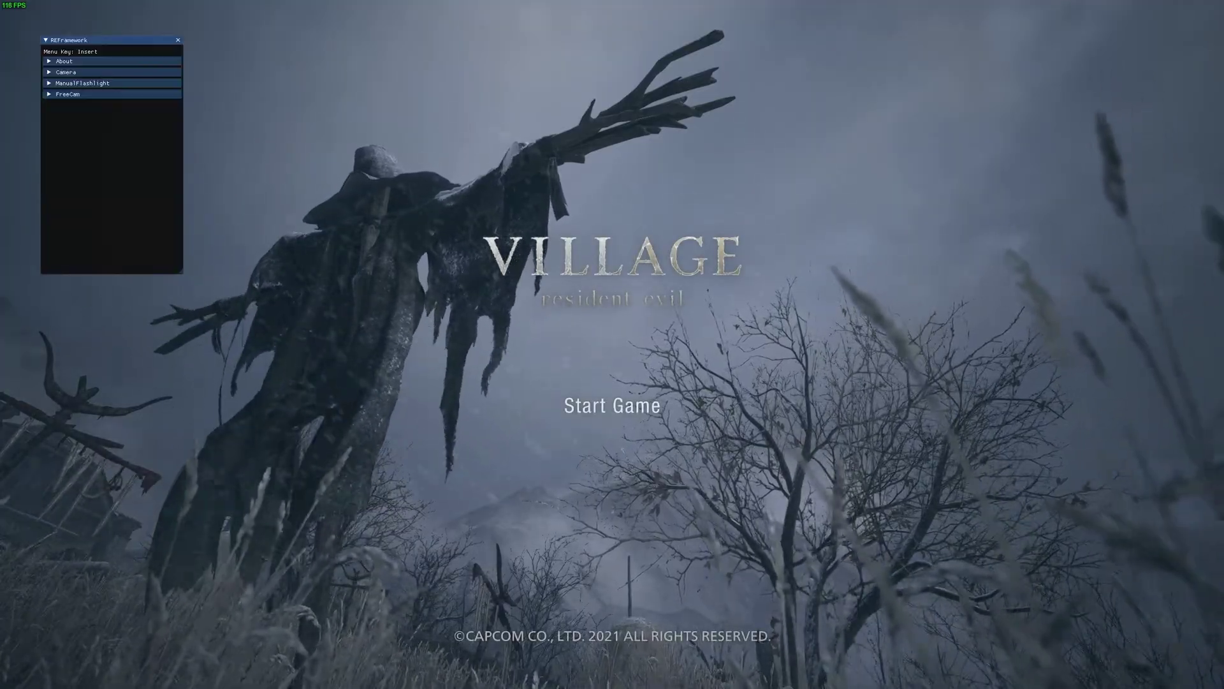
key("Return")
left_click(52, 95)
left_click(51, 84)
left_click(63, 72)
left_click(64, 61)
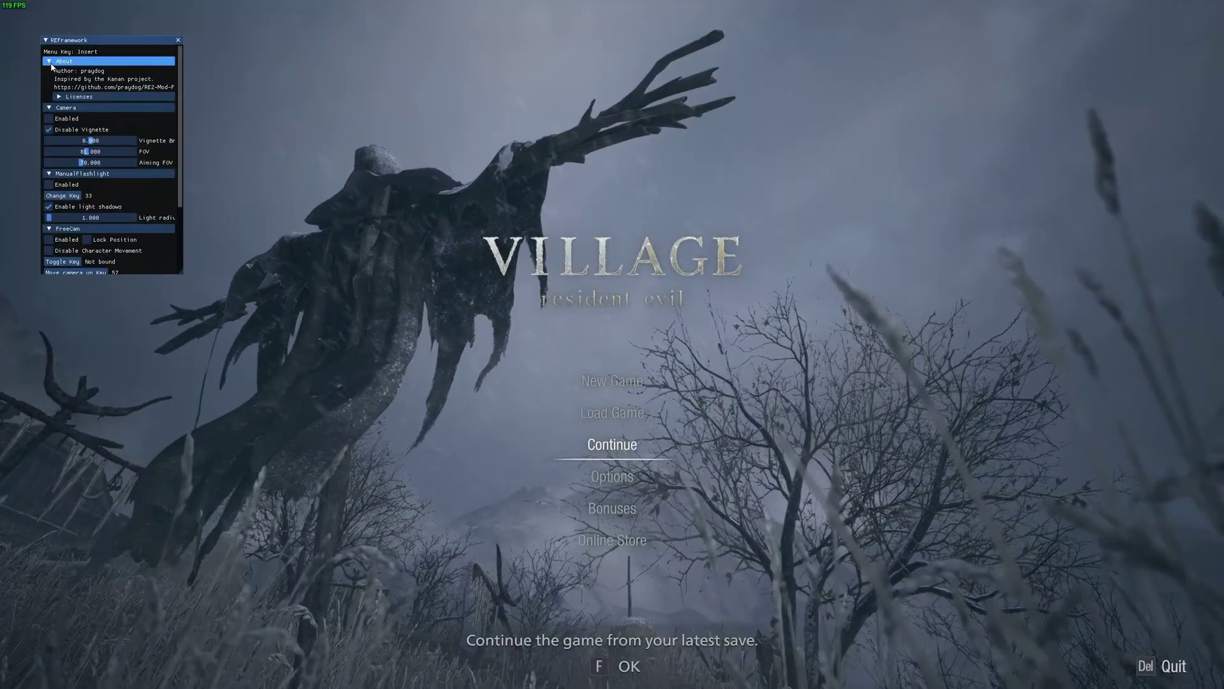
- Exit the game and remove the mod by deleting dinput8.dll from the game folder
key("Up")
key("Delete")
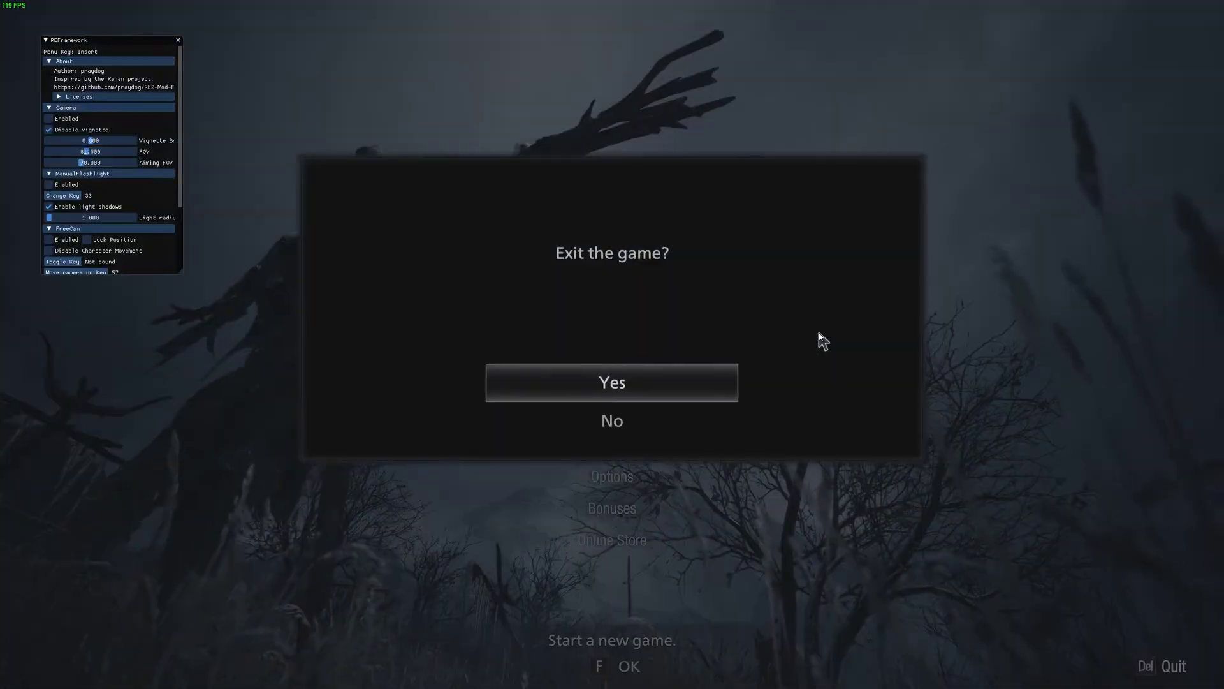
left_click(630, 381)
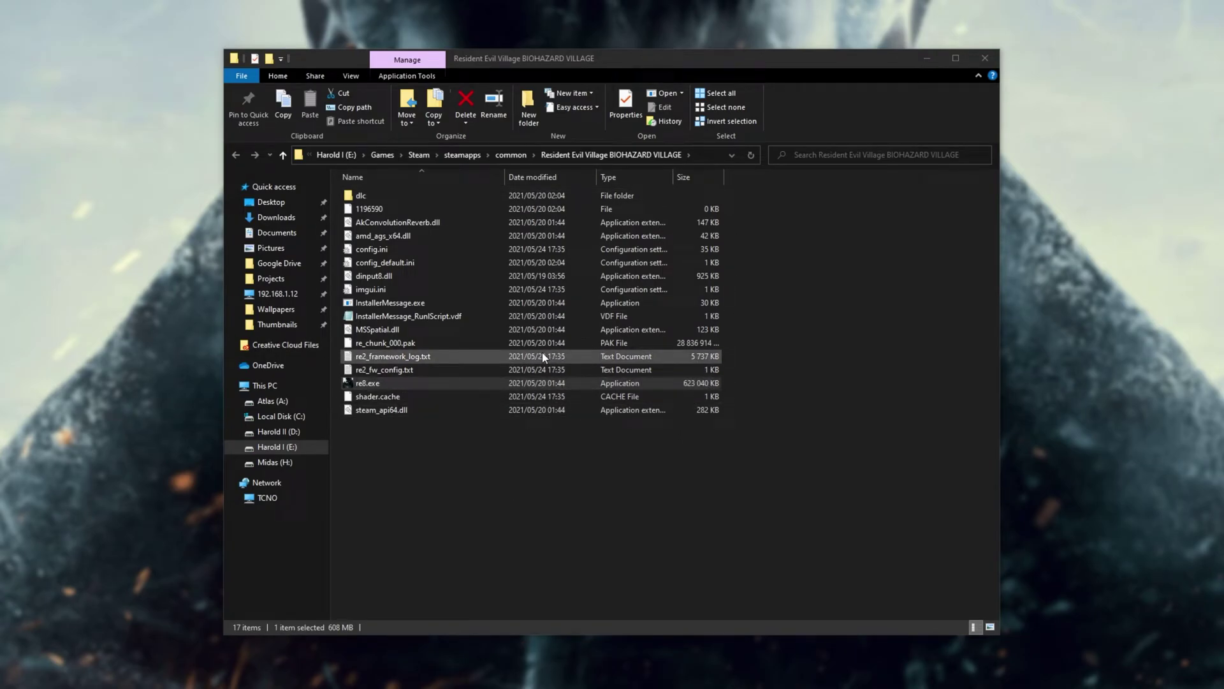
left_click(466, 276)
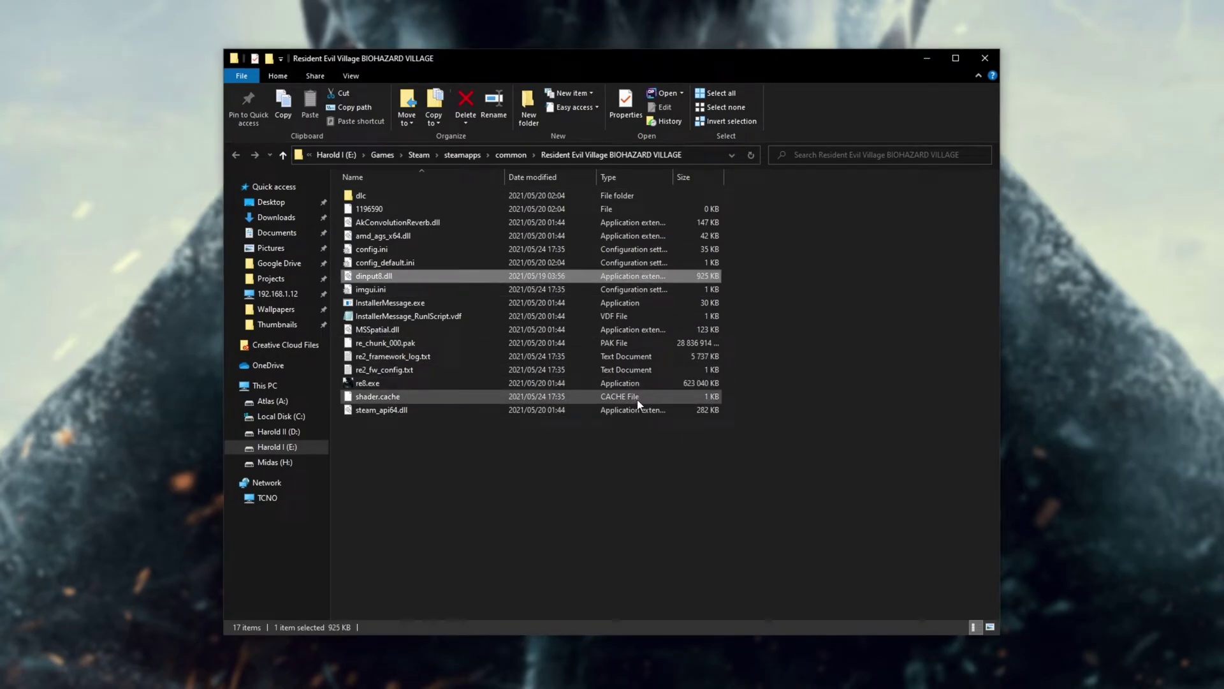
key("Delete")
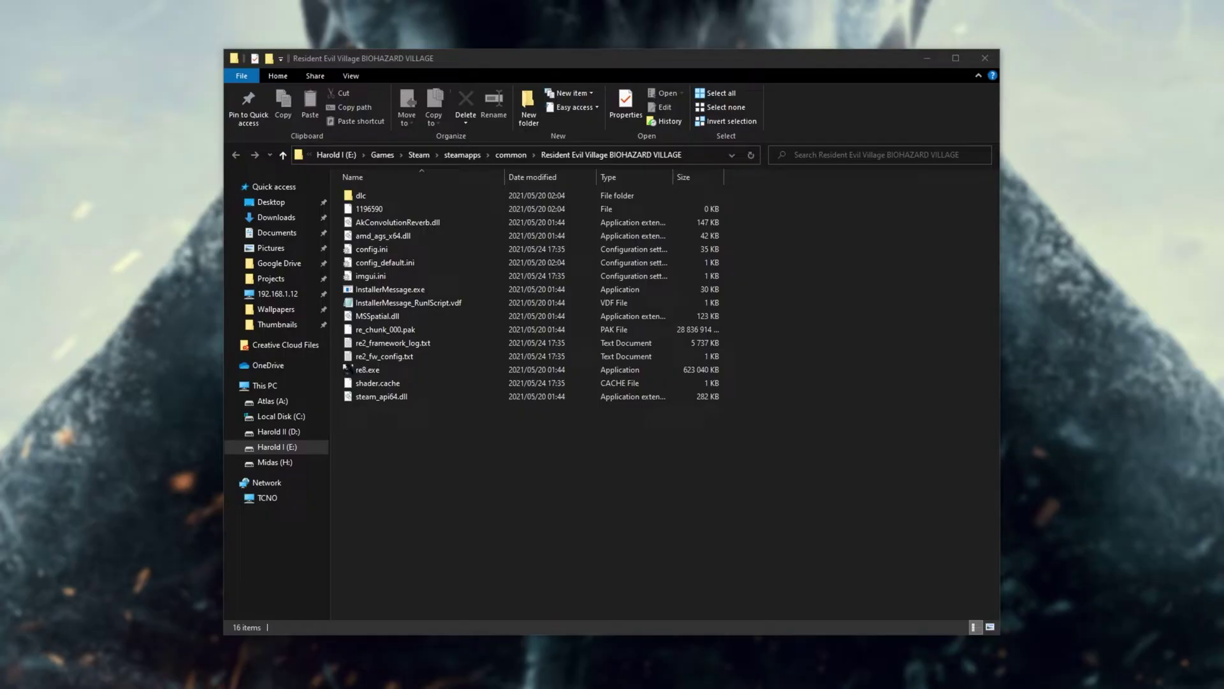
- Switch to the browser, download Fluffy Manager 5000 from the modding page of fluffyquack.com and open modmanager.zip
key("alt+Tab")
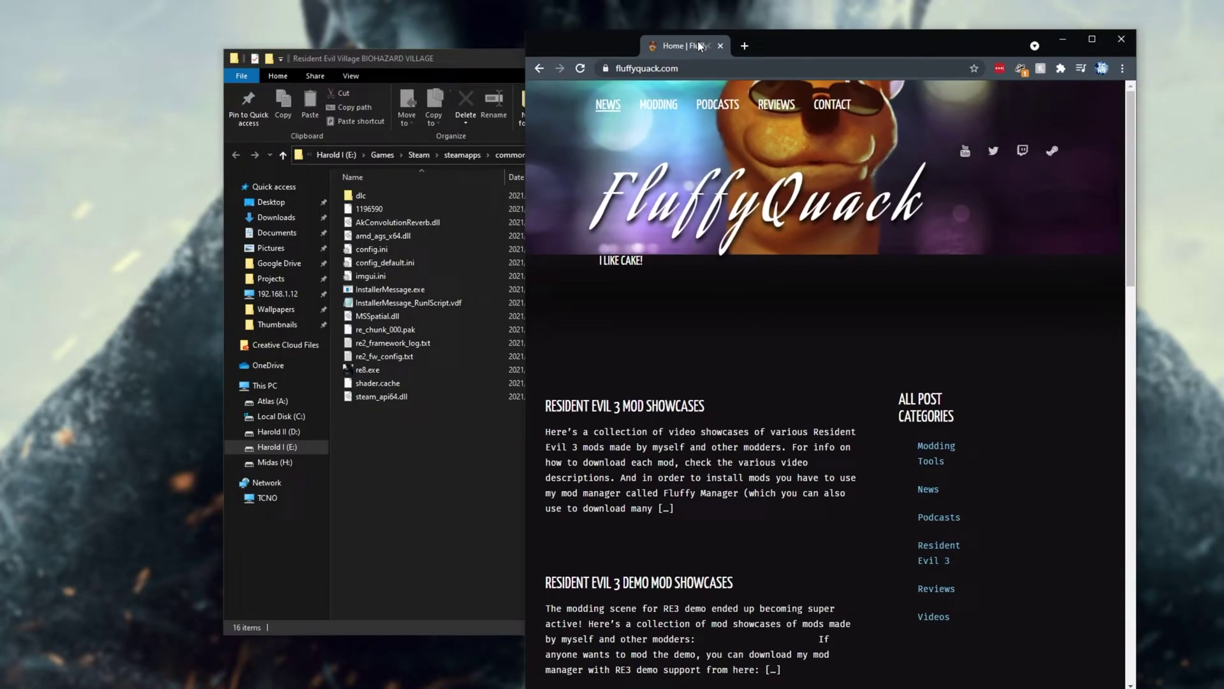
key("F11")
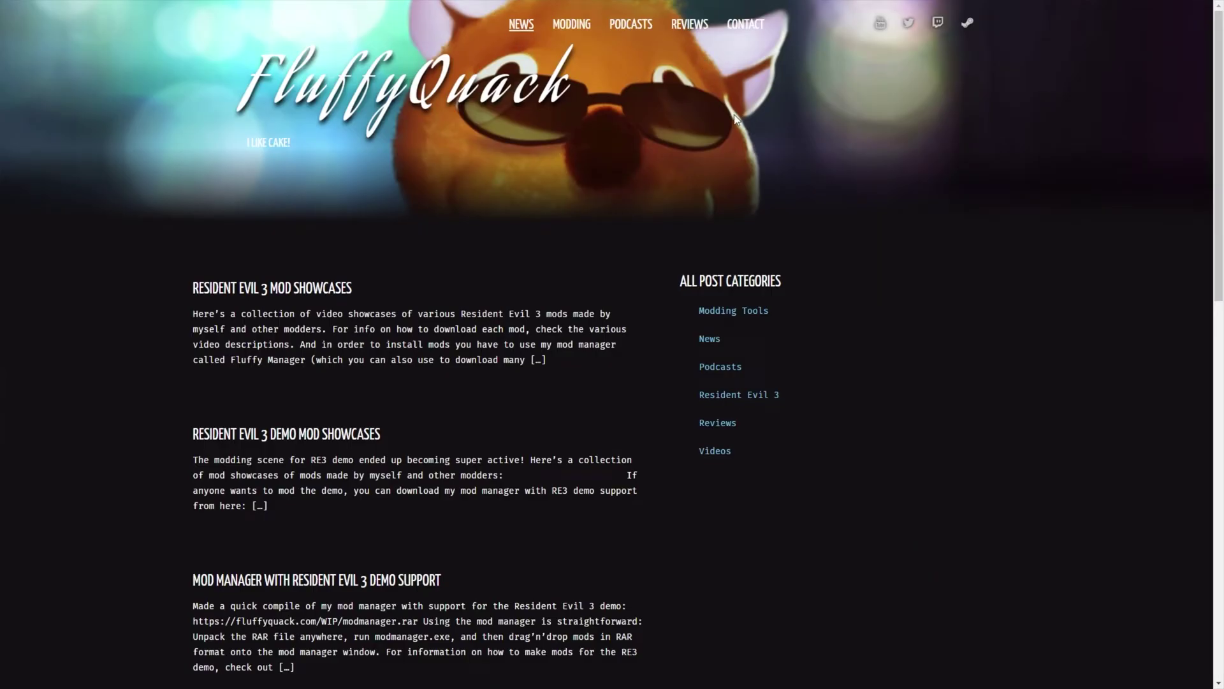
left_click(572, 24)
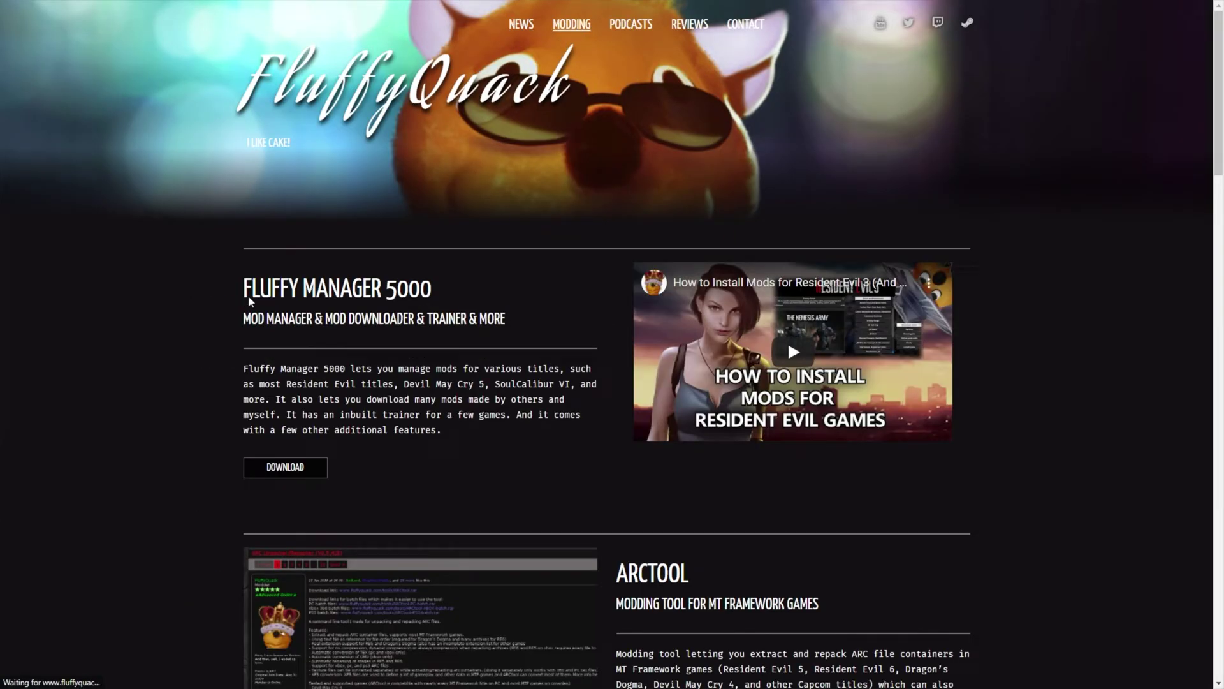
left_click_drag(244, 300, 432, 295)
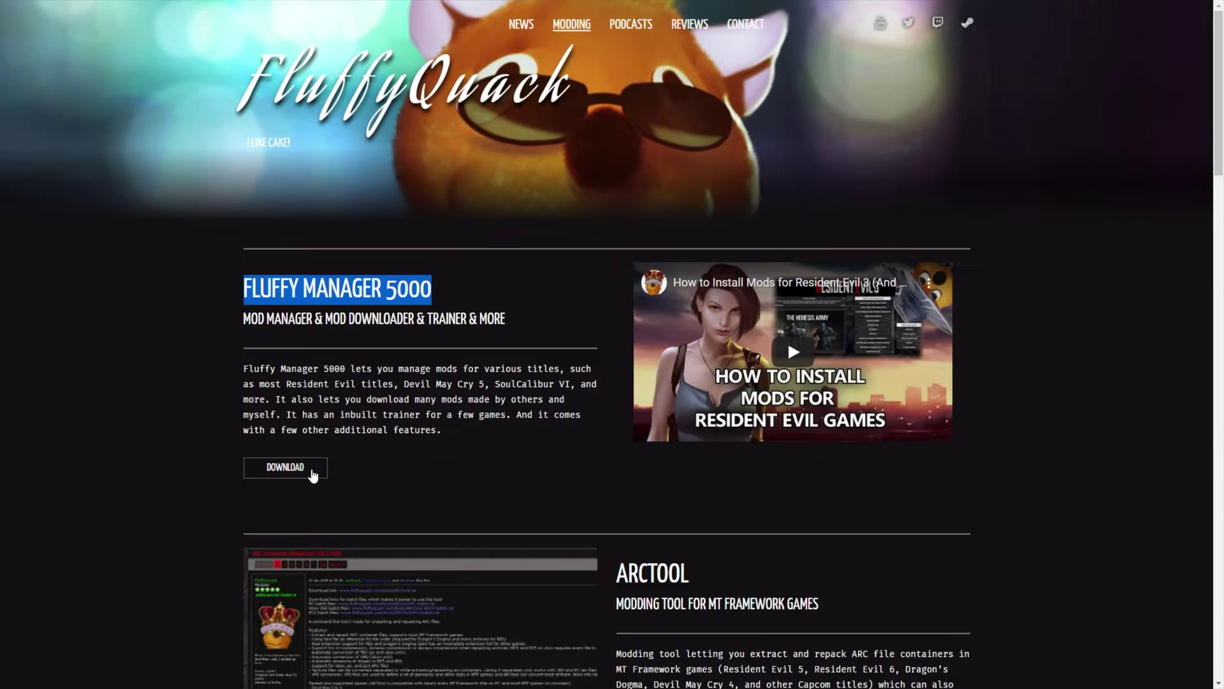
left_click(326, 467)
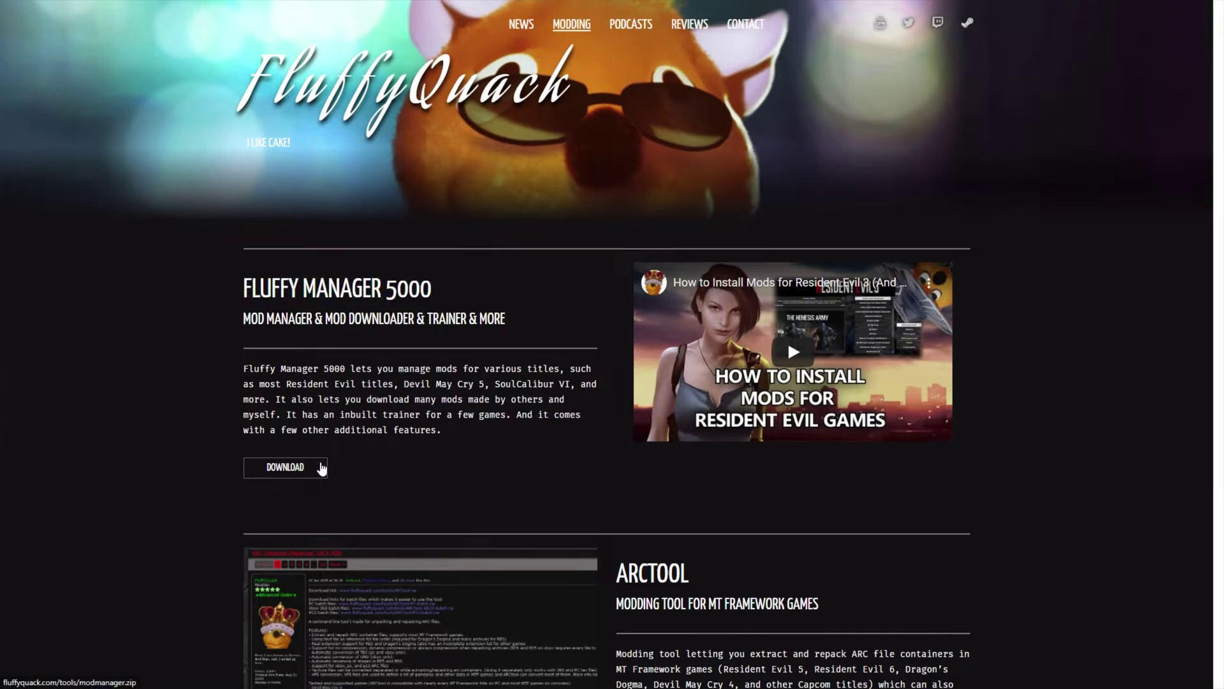
left_click(30, 681)
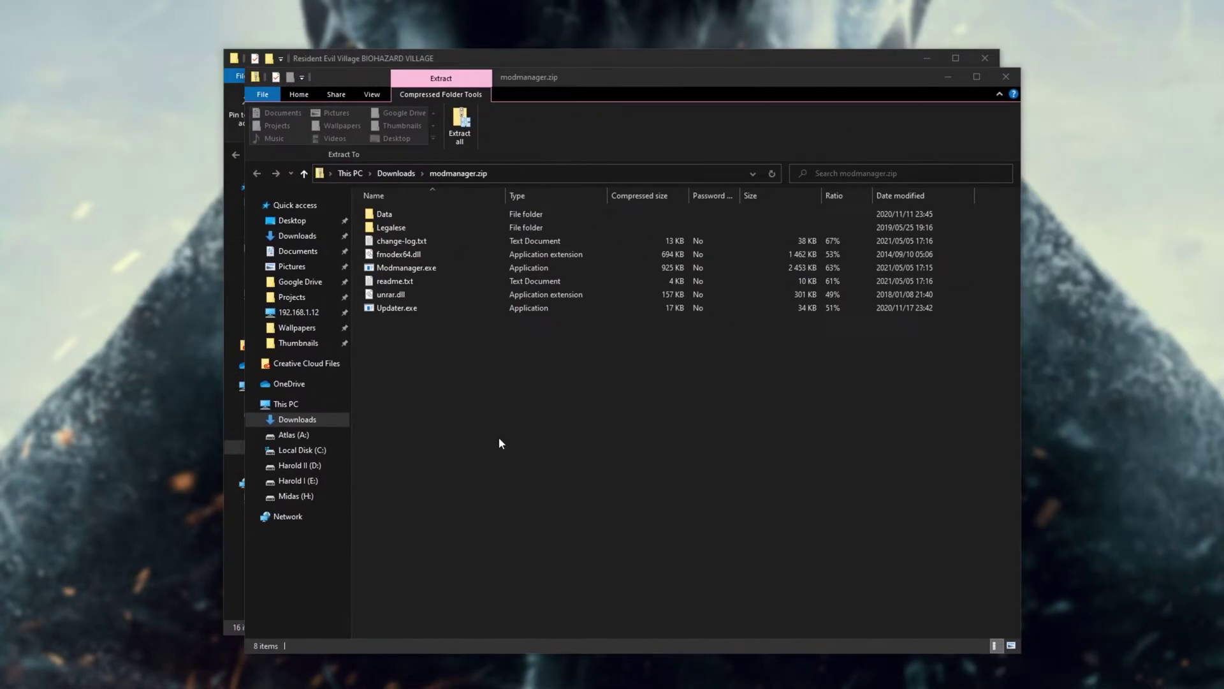
- Create a desktop folder named Mod Manager and extract all files of modmanager.zip into it
key("ctrl+a")
right_click(145, 300)
mouse_move(235, 483)
left_click(359, 486)
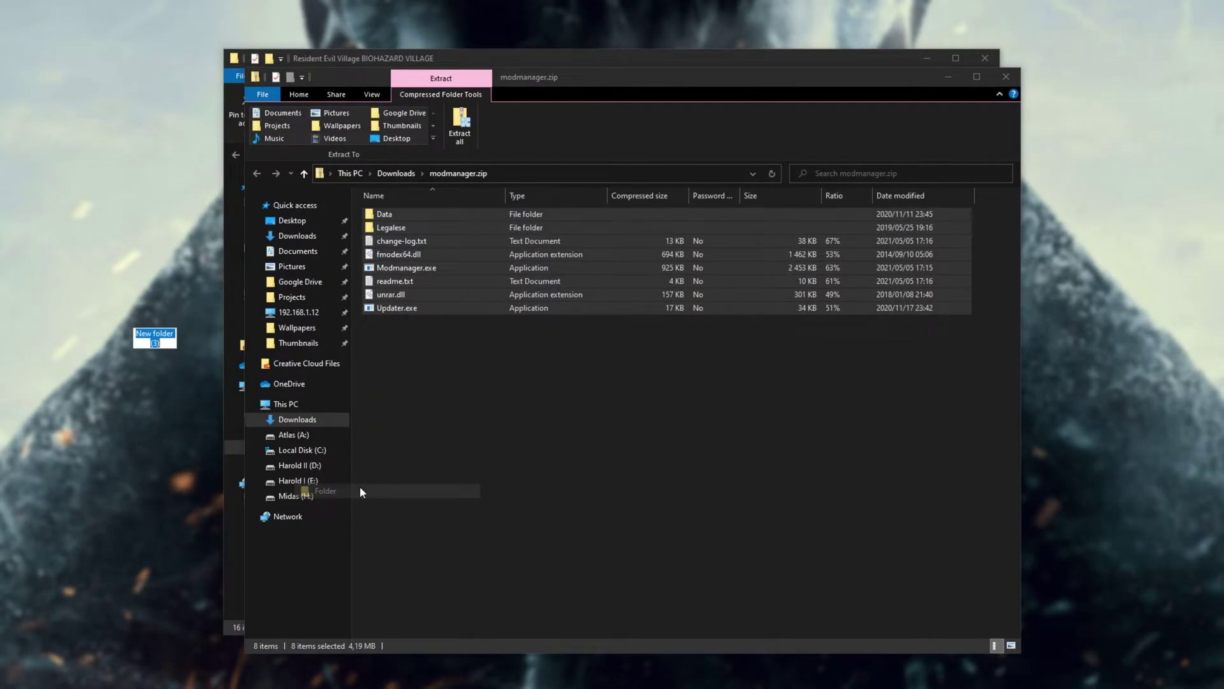
type("Mod Manager")
key("Return")
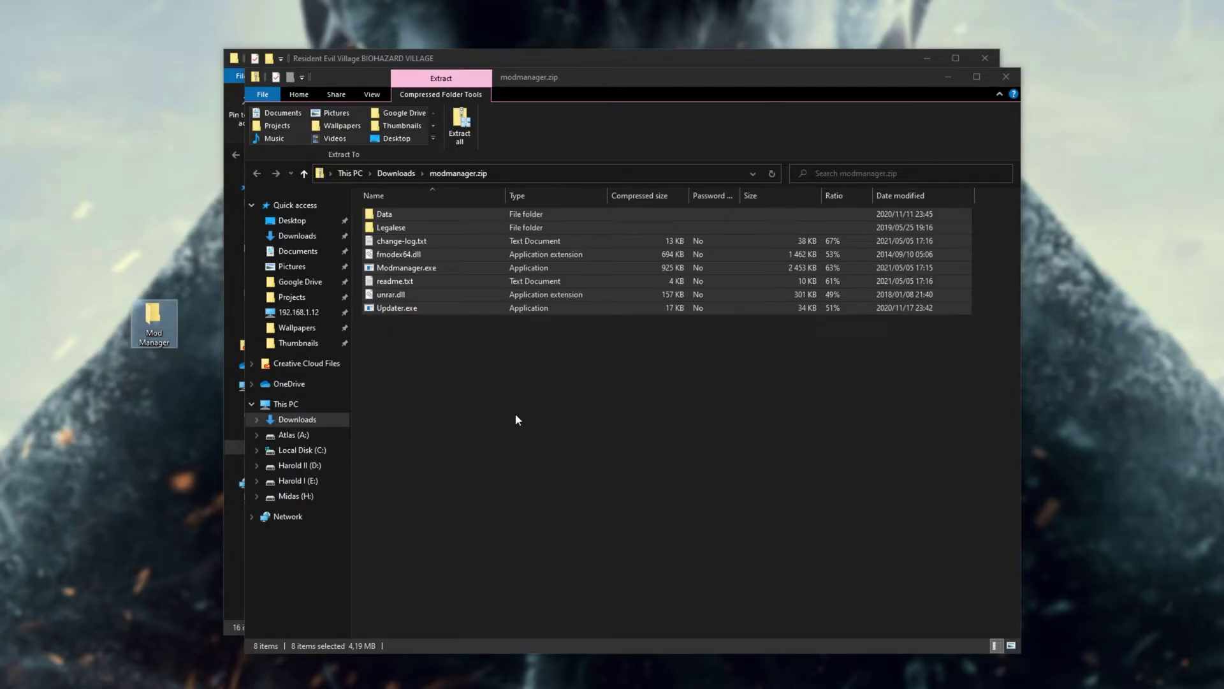
left_click_drag(460, 217, 158, 309)
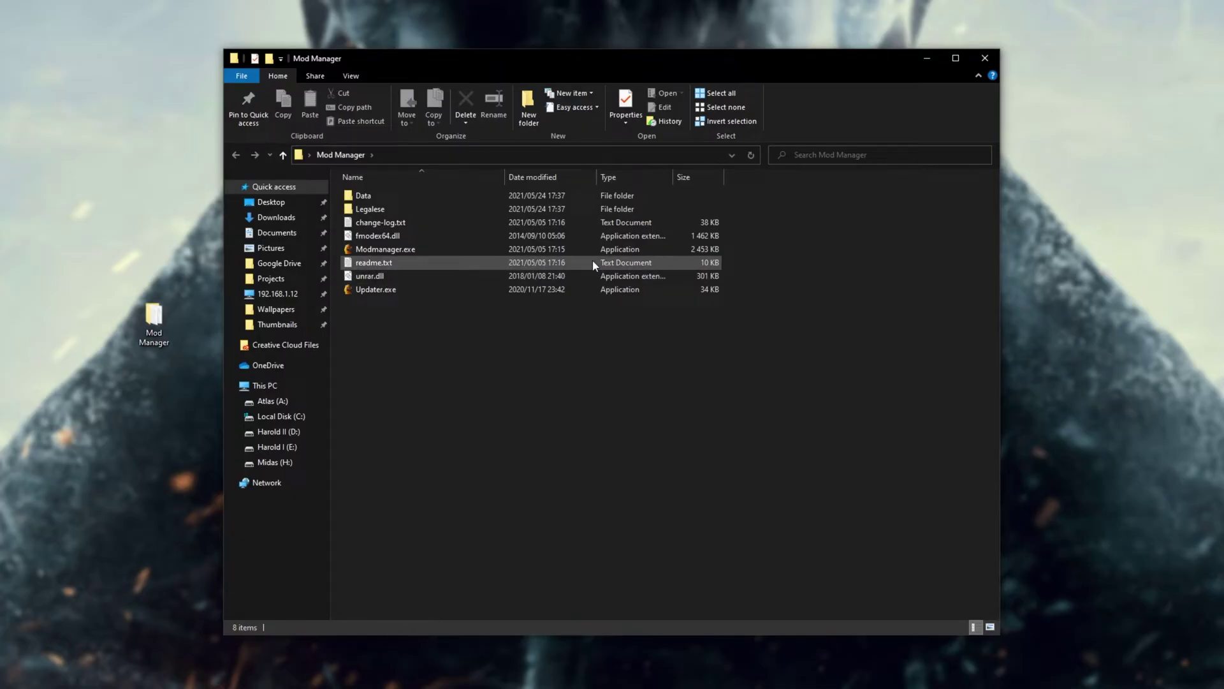
- Launch Modmanager.exe from the Mod Manager folder and choose Resident Evil Village as the game to manage
double_click(586, 252)
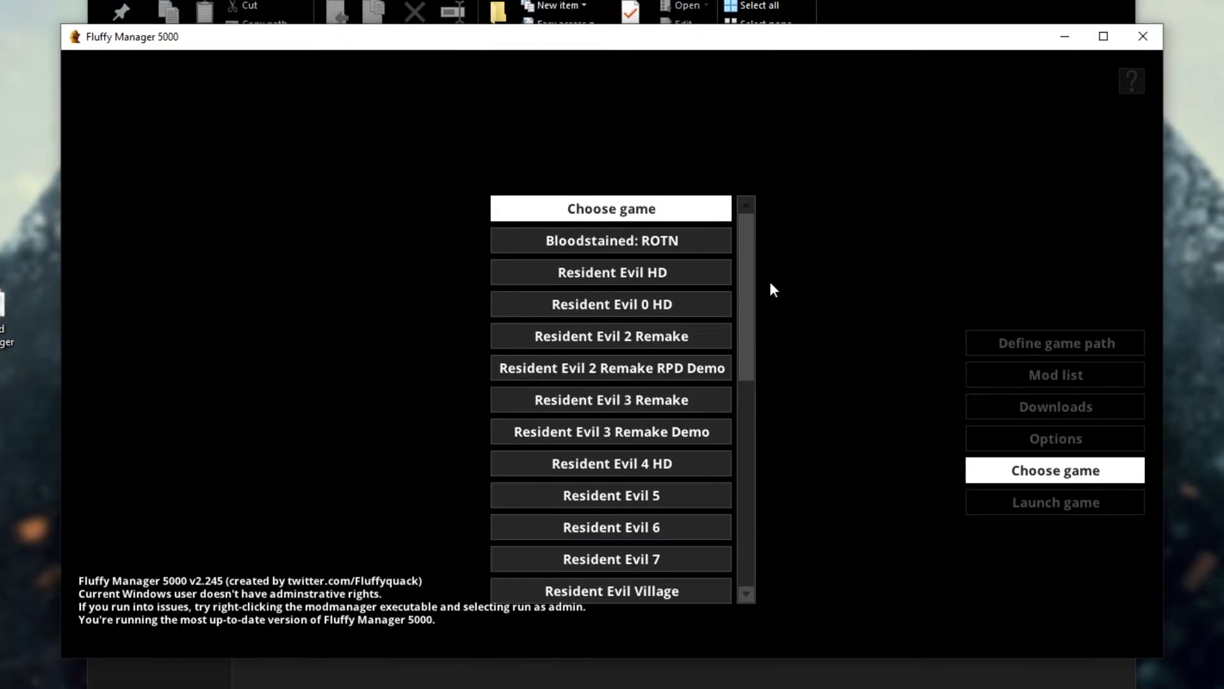
scroll(753, 300, "down", 2)
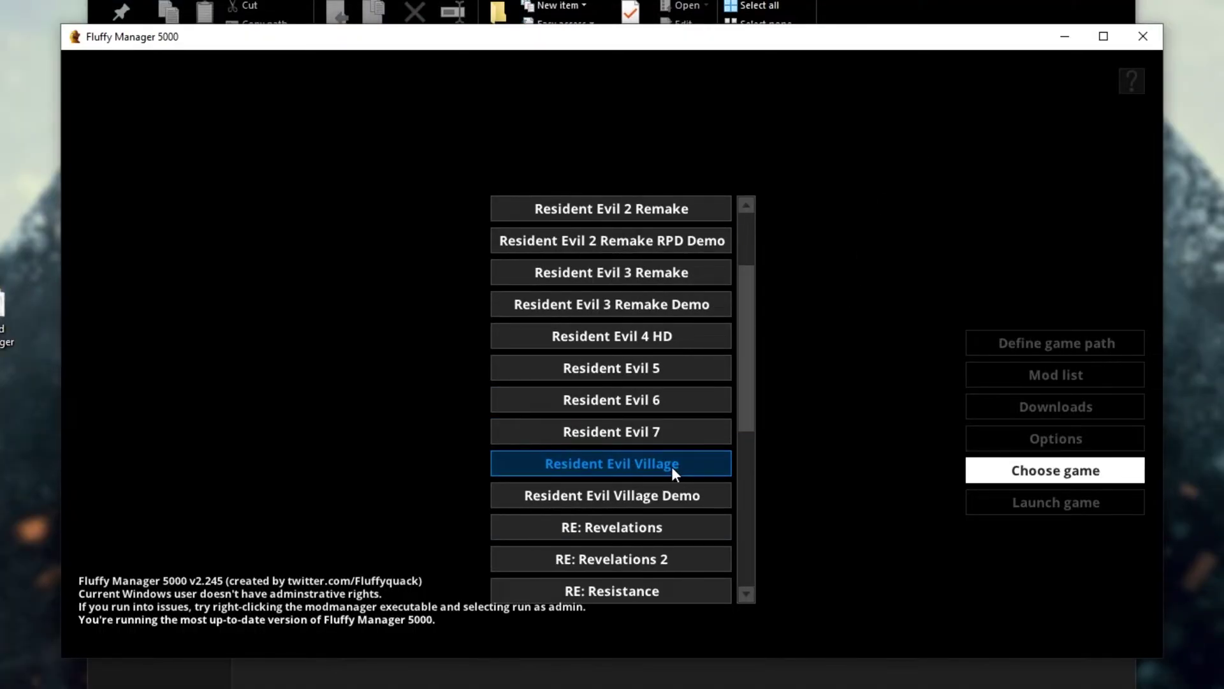
left_click_drag(744, 362, 744, 400)
left_click(682, 376)
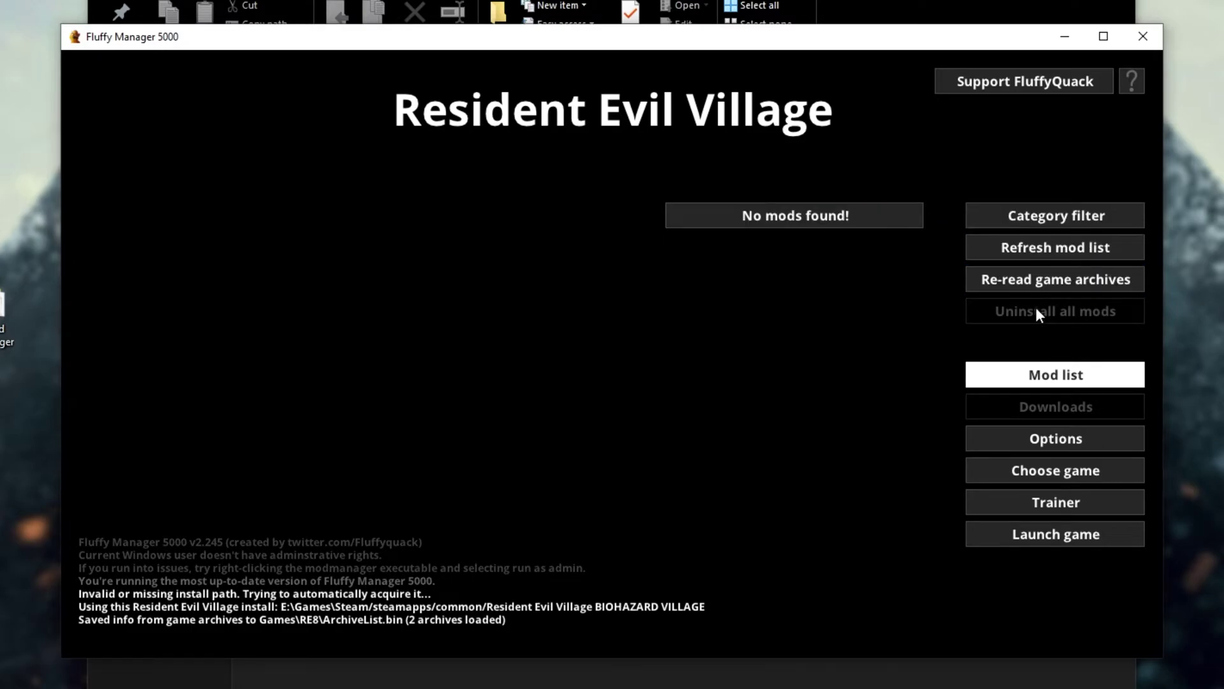
- Try to start the trainer for Resident Evil Village
left_click(1067, 505)
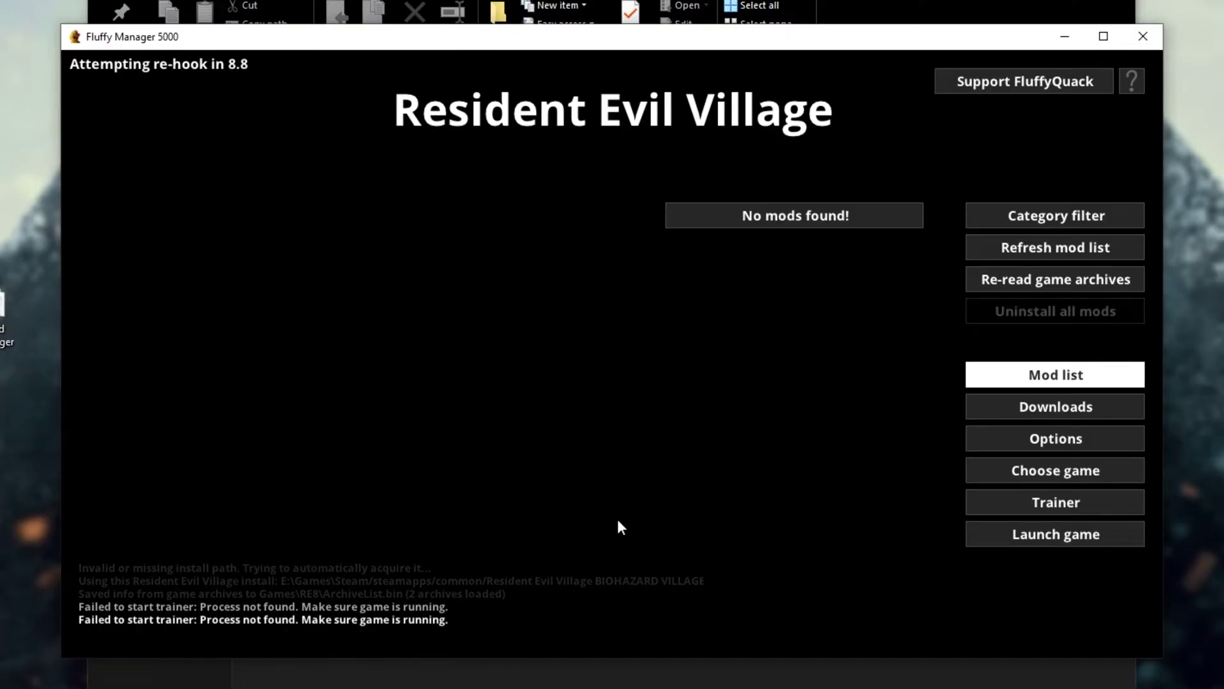
left_click(1050, 498)
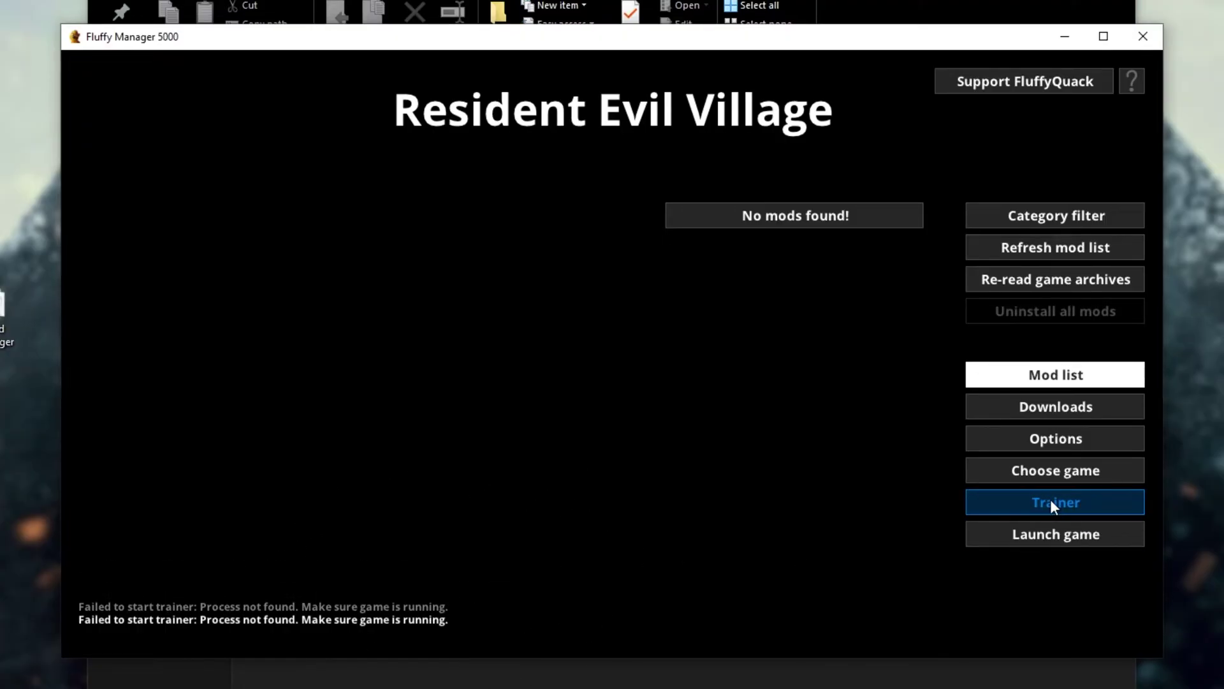
left_click(1019, 497)
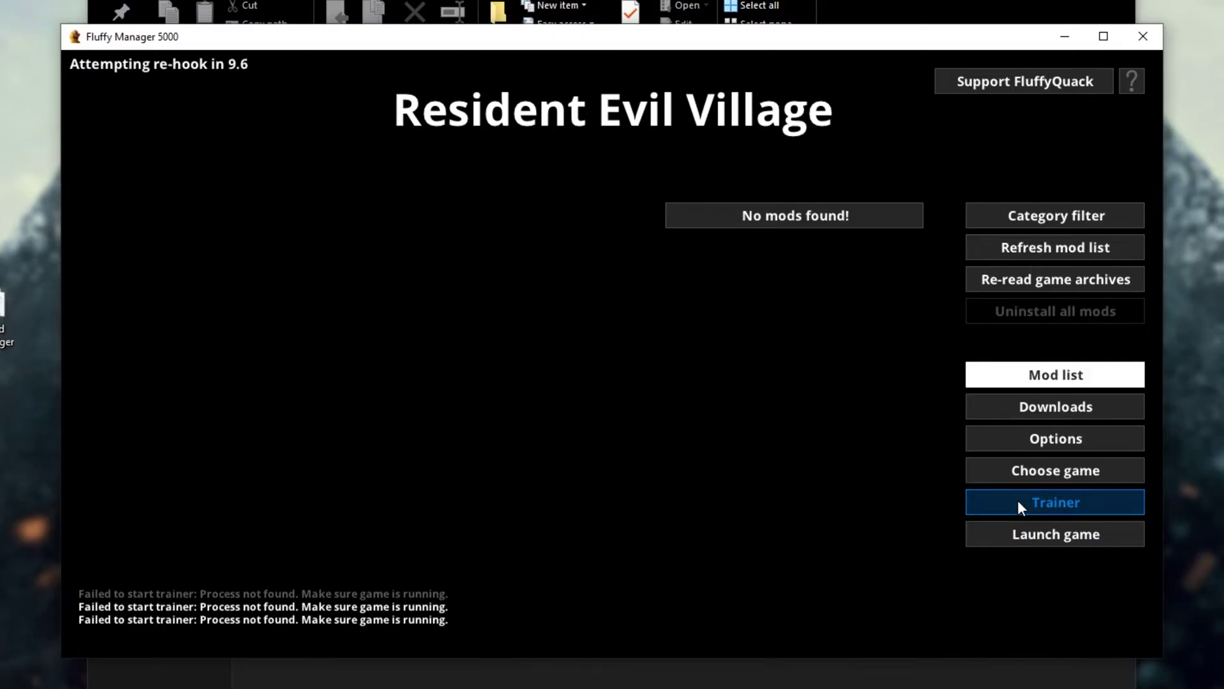
left_click(1008, 505)
left_click(987, 504)
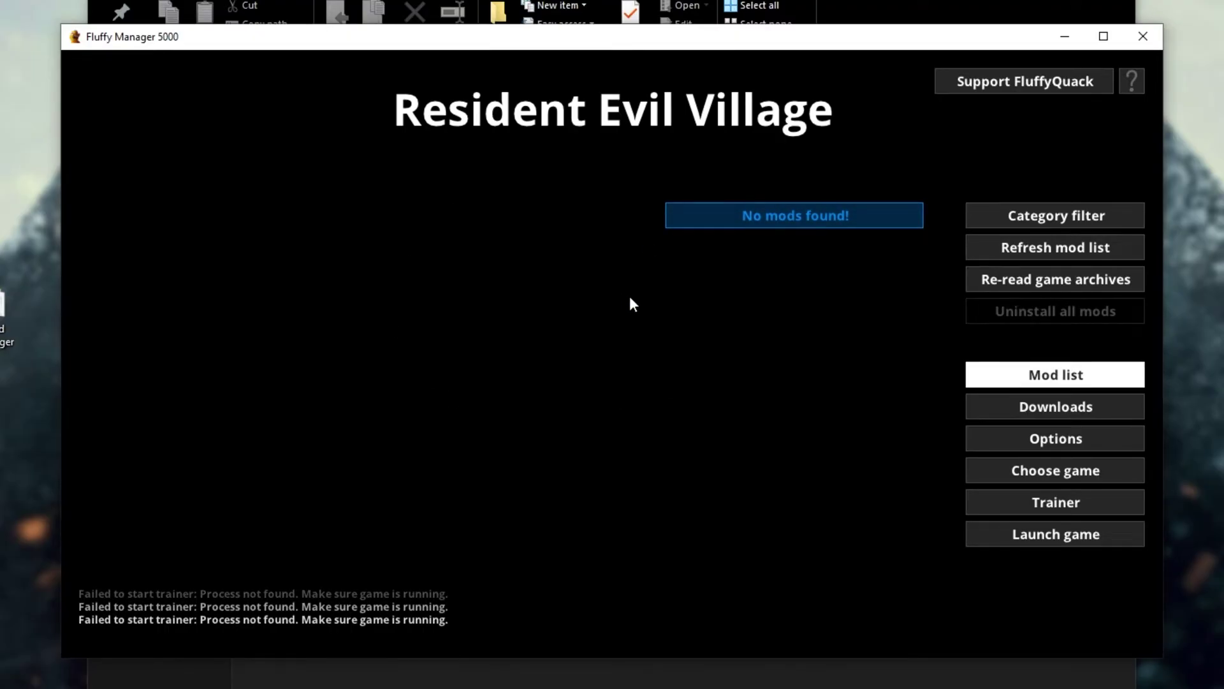
- Review the mod list and the downloads offered for Resident Evil Village
left_click(1091, 378)
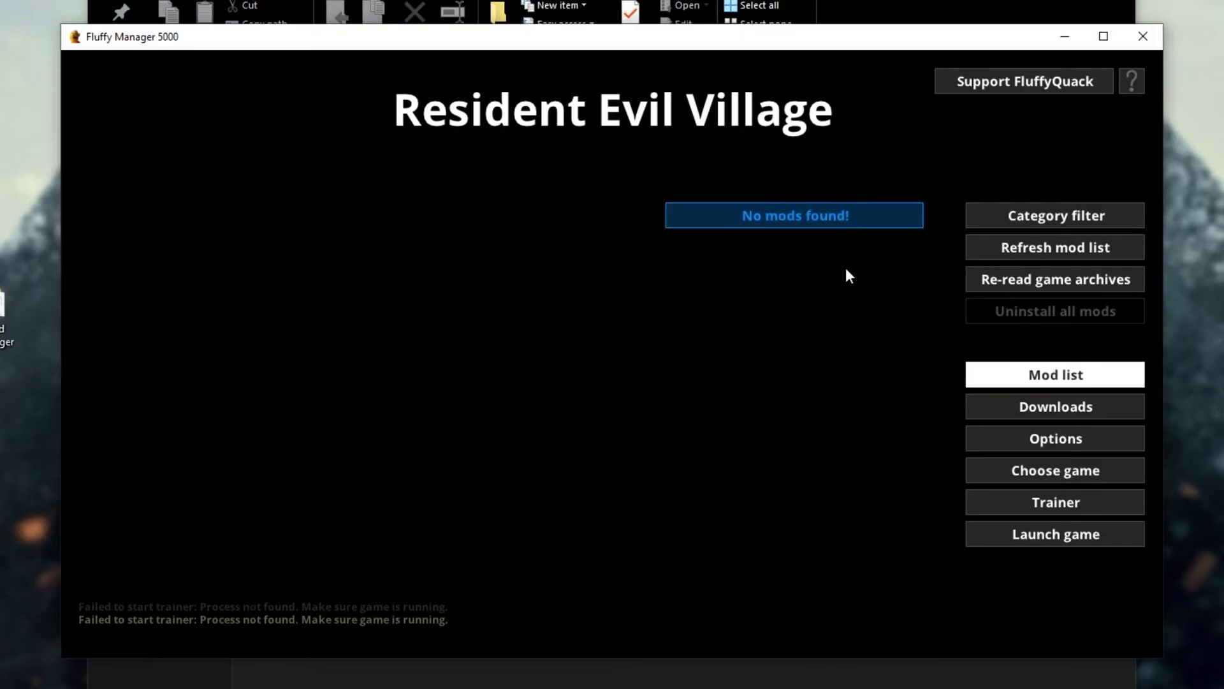
left_click(999, 407)
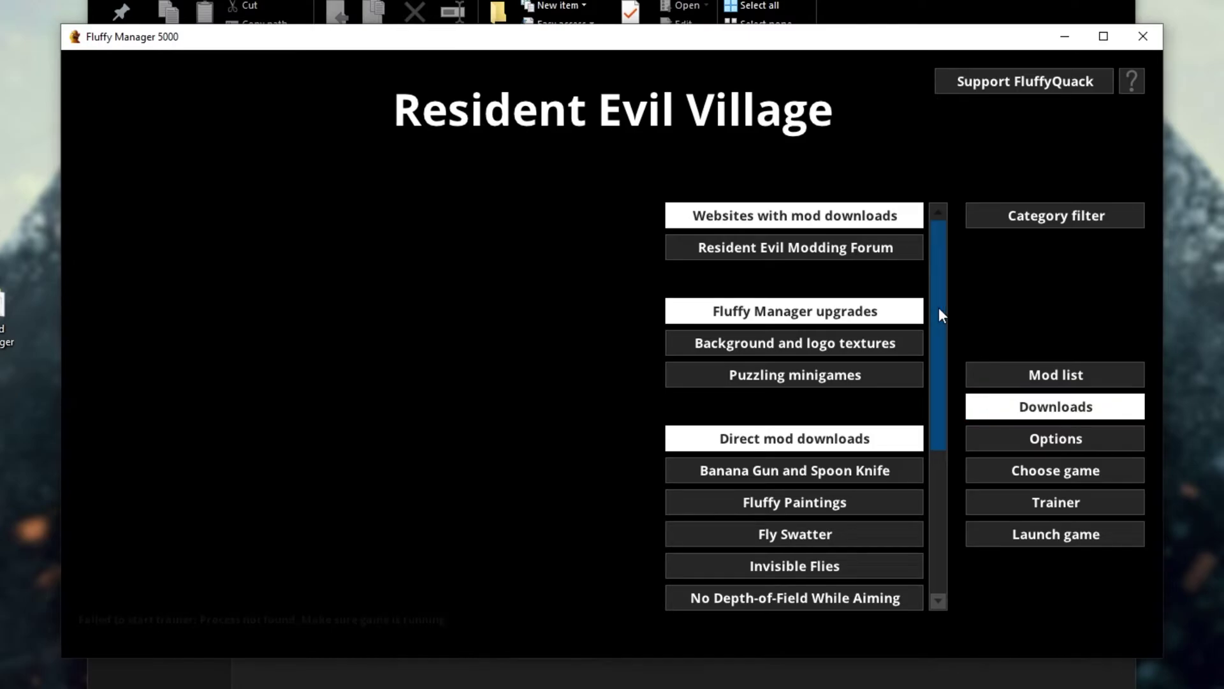
mouse_move(938, 308)
left_mouse_down()
mouse_move(930, 522)
mouse_move(950, 317)
left_mouse_up()
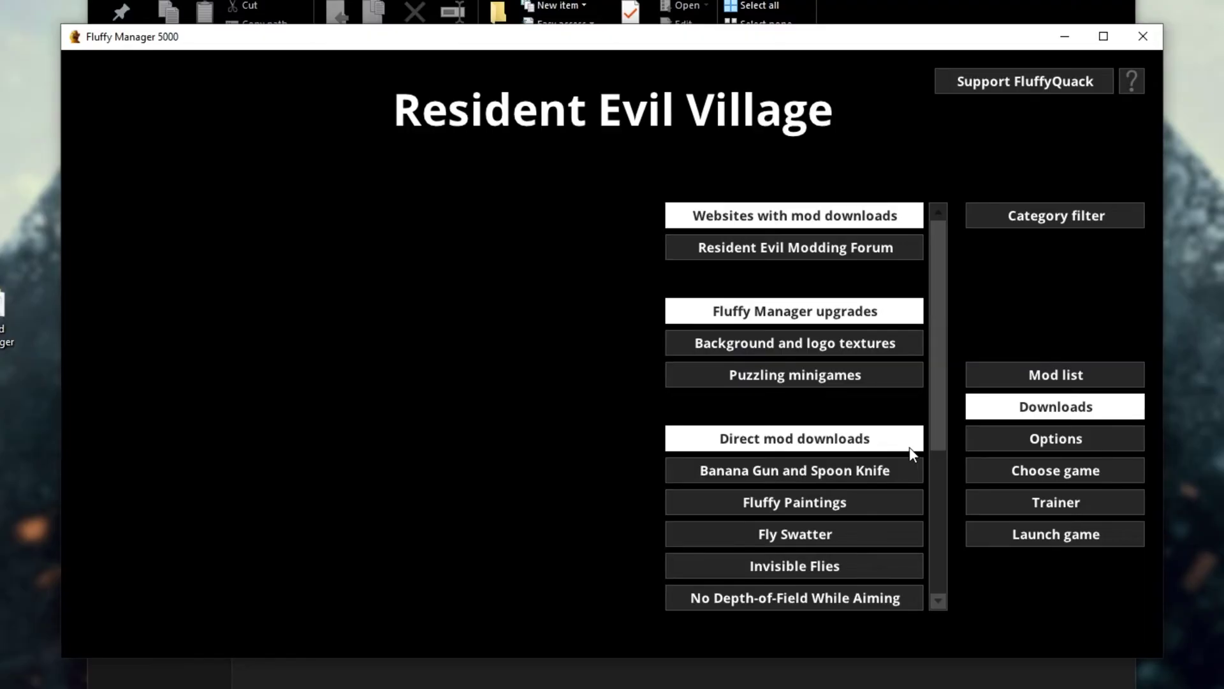
- Open the game's mods folder from the manager's options, inspect its location under Games\RE8, and return to Fluffy Manager 5000
left_click(974, 440)
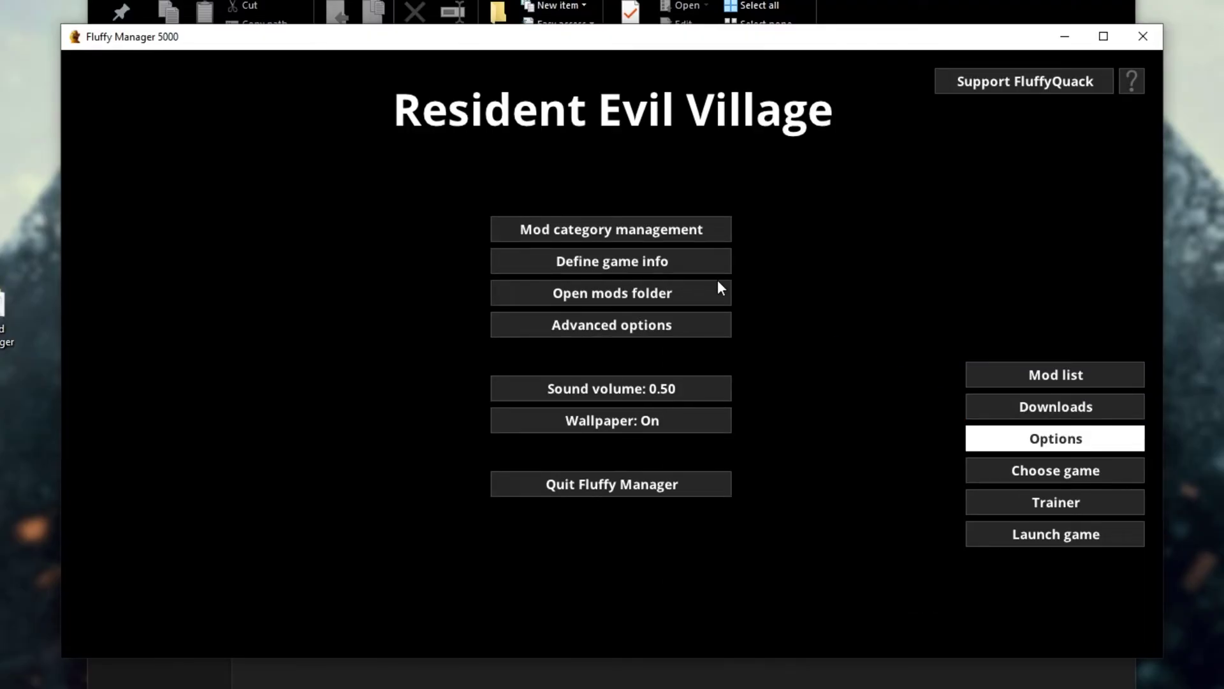
left_click(671, 287)
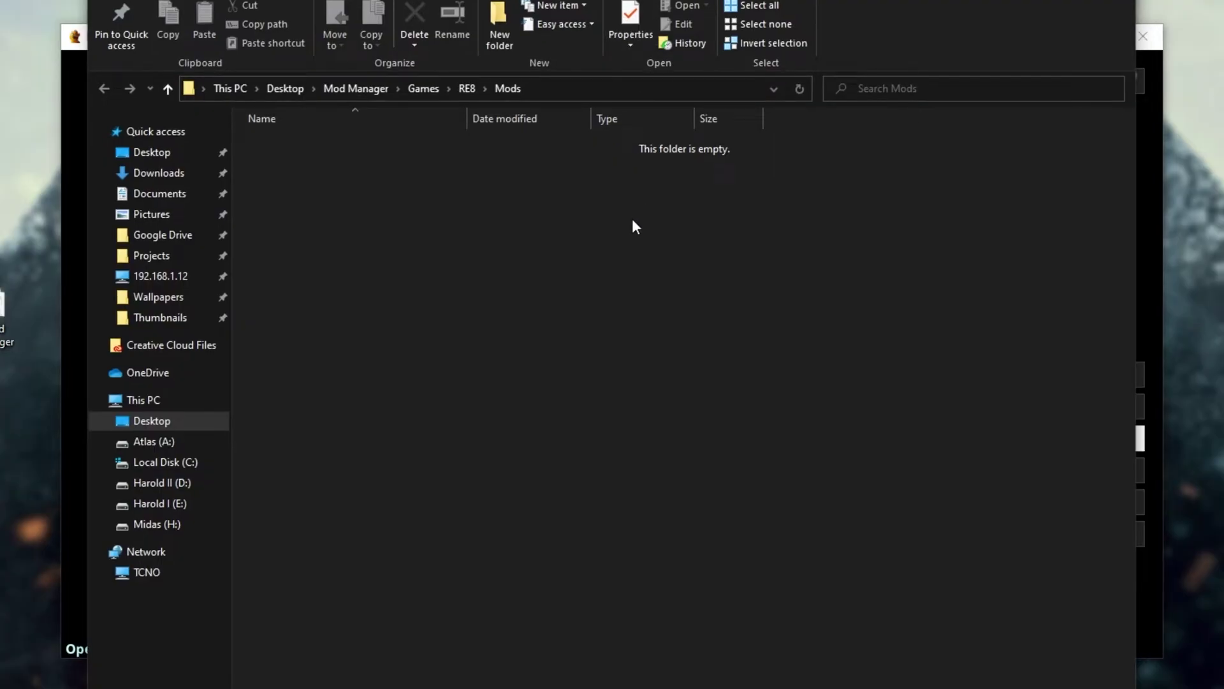
left_click(424, 88)
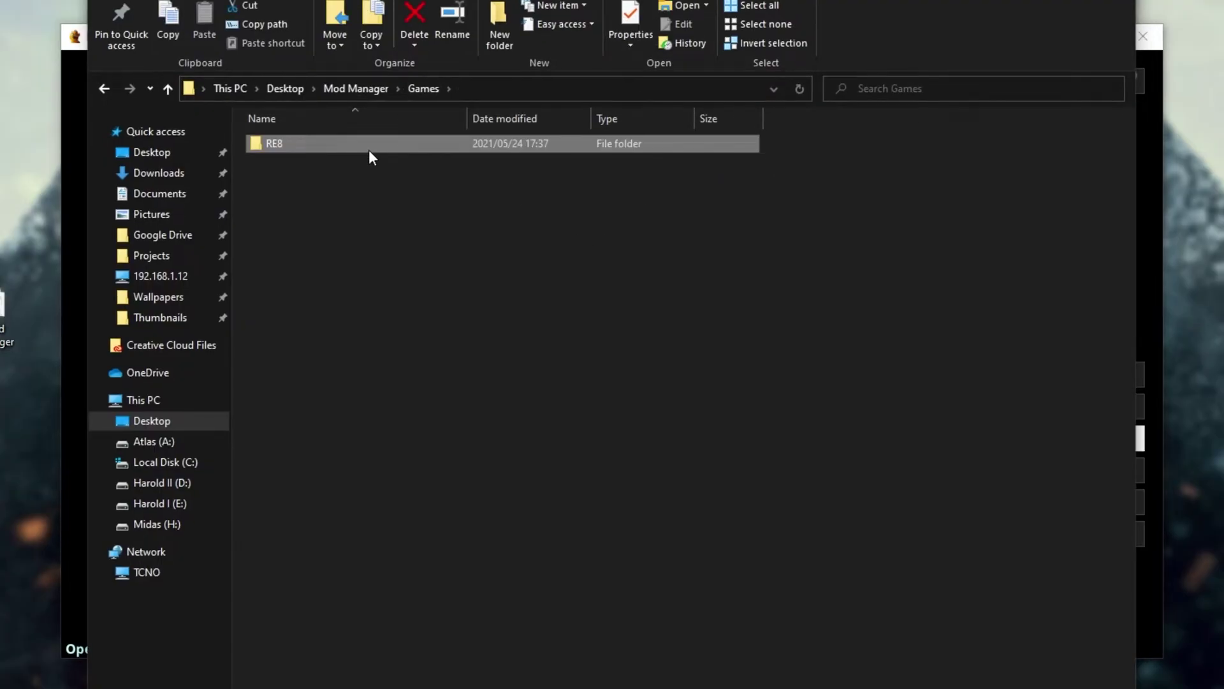
double_click(369, 151)
double_click(369, 150)
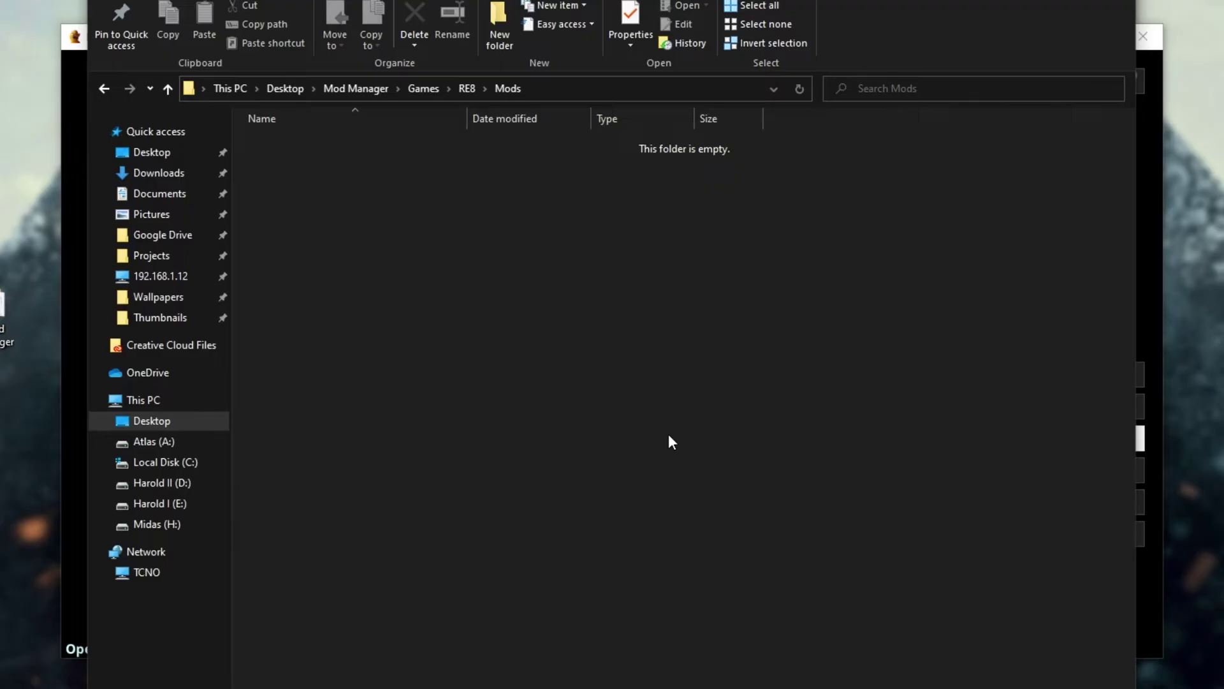
left_click_drag(867, 185, 377, 364)
left_click_drag(615, 206, 620, 319)
key("alt+Tab")
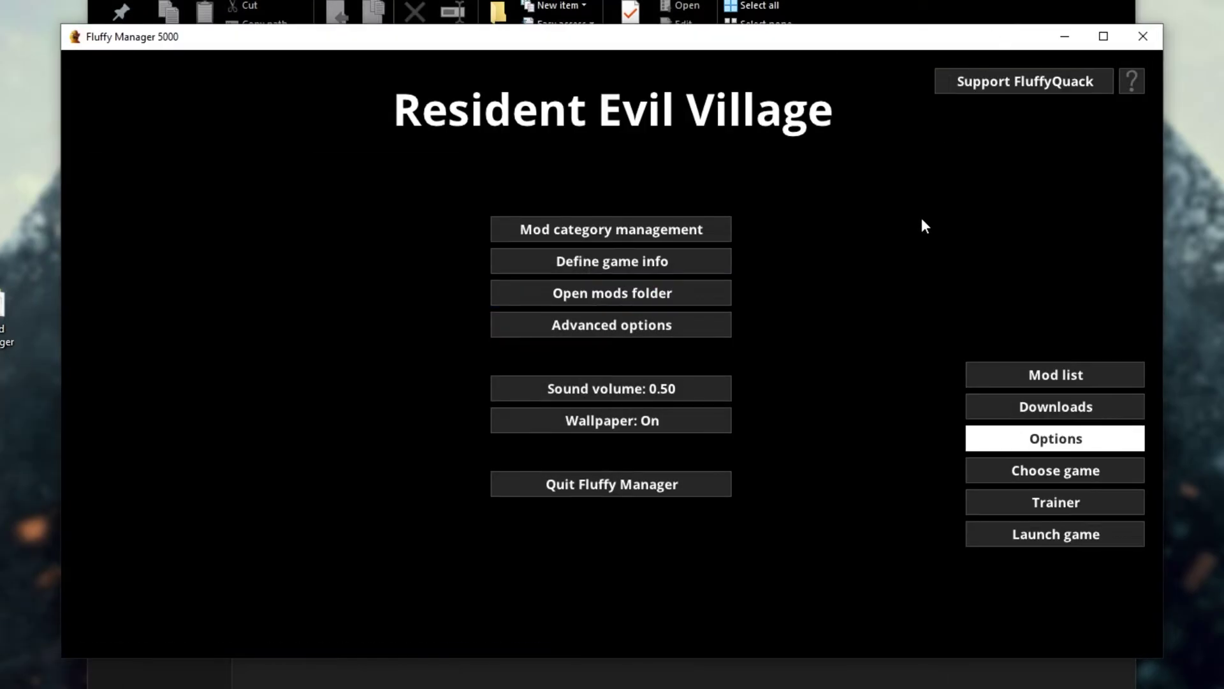
- Download the Banana Gun and Spoon Knife mod from the direct mod downloads
left_click(1001, 412)
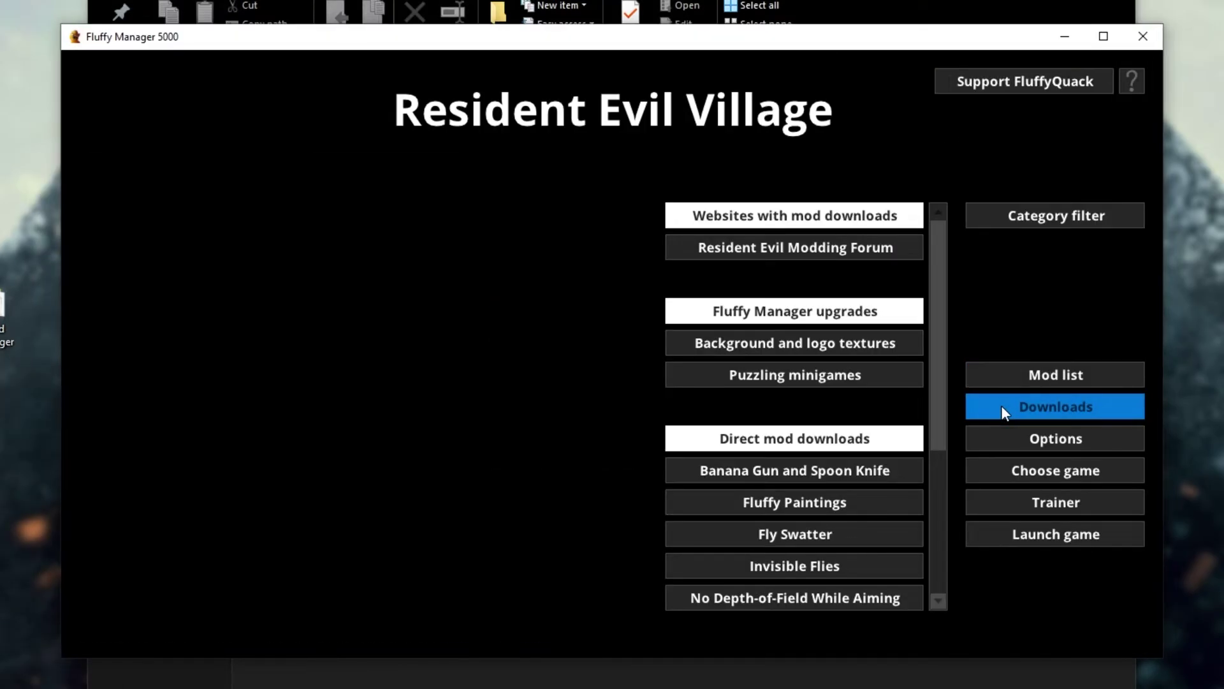
left_click_drag(934, 357, 932, 491)
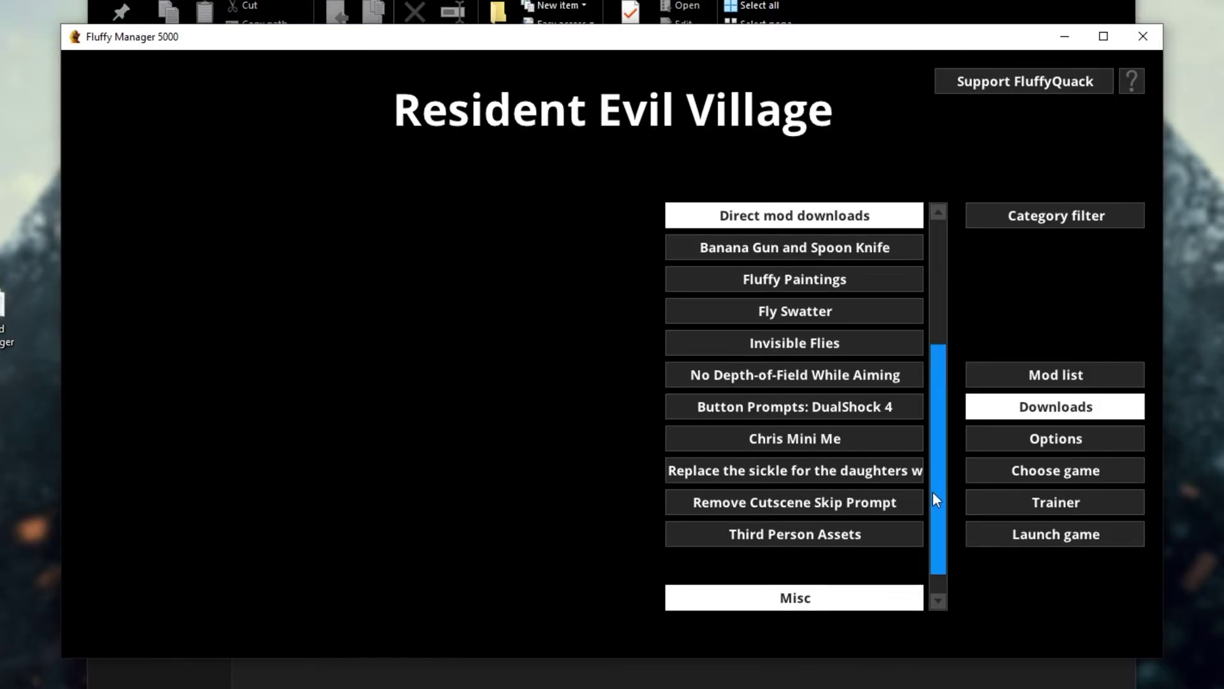
left_click(851, 253)
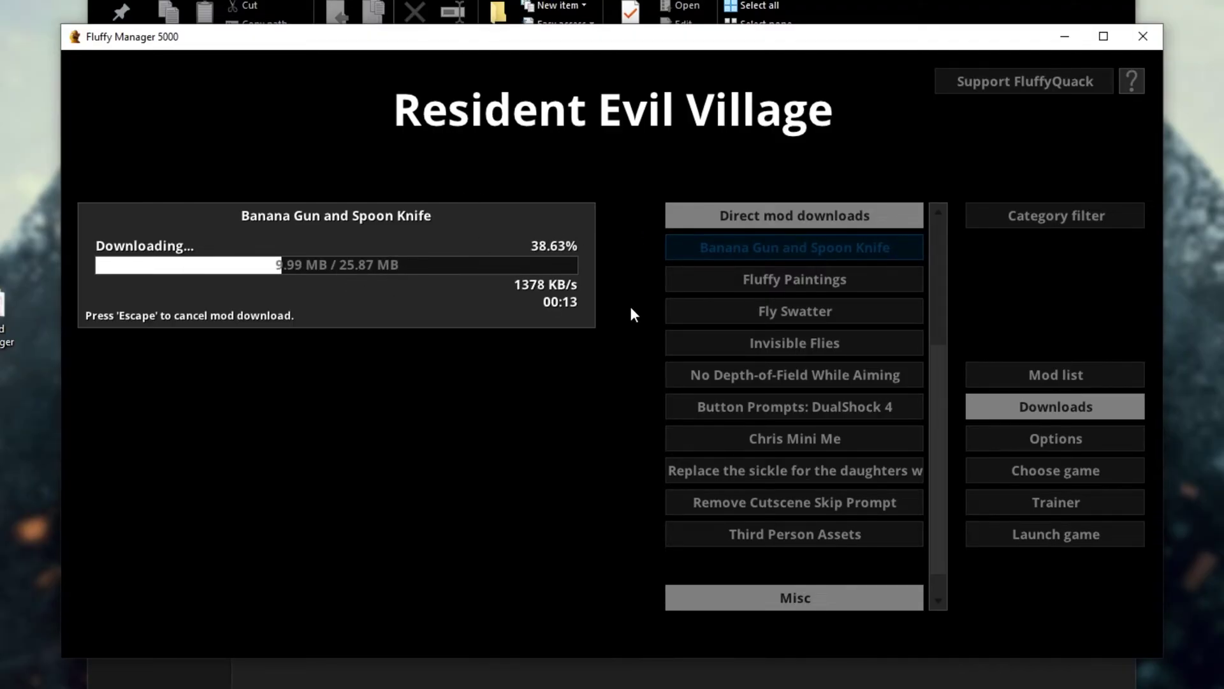
left_click(614, 373)
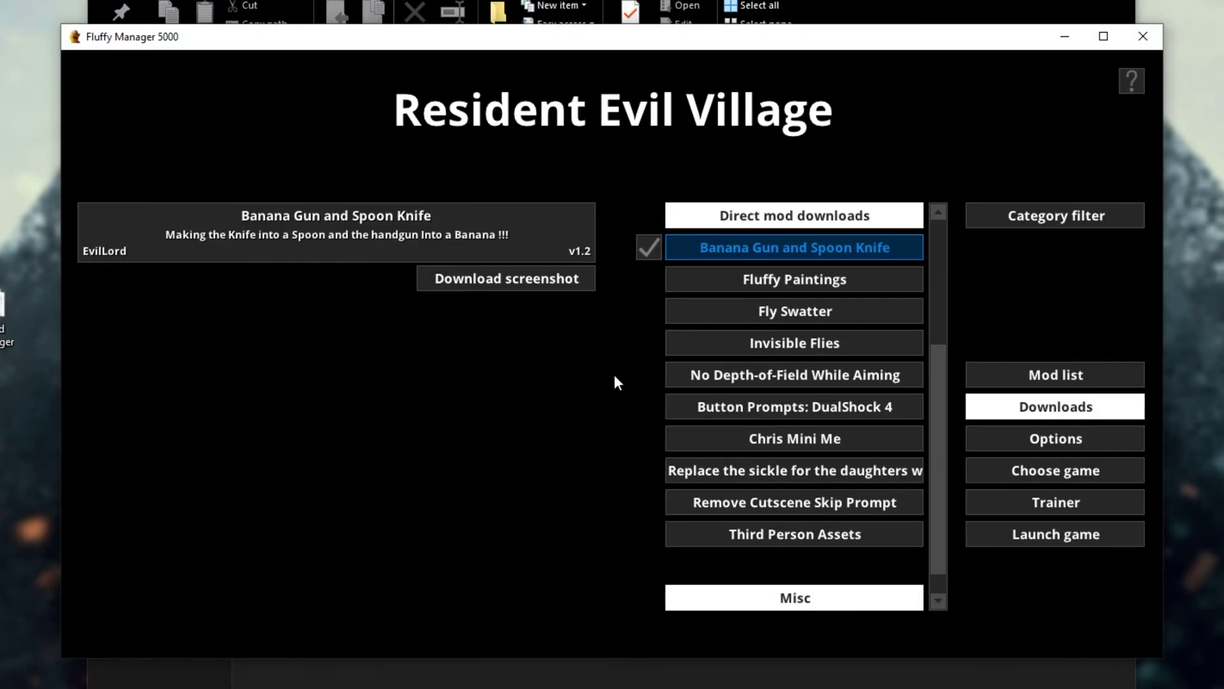
- Install the Banana Gun and Spoon Knife mod from the mod list and check the files in the game's installation folder
left_click(1009, 374)
mouse_move(786, 213)
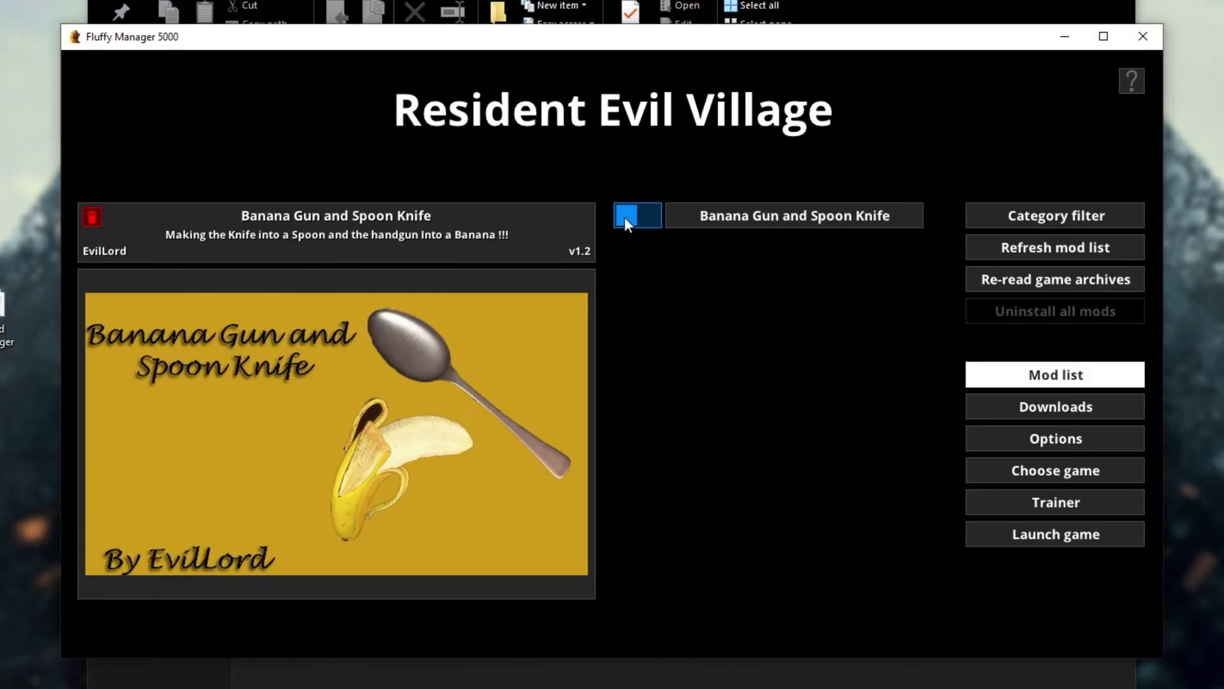
left_click(624, 217)
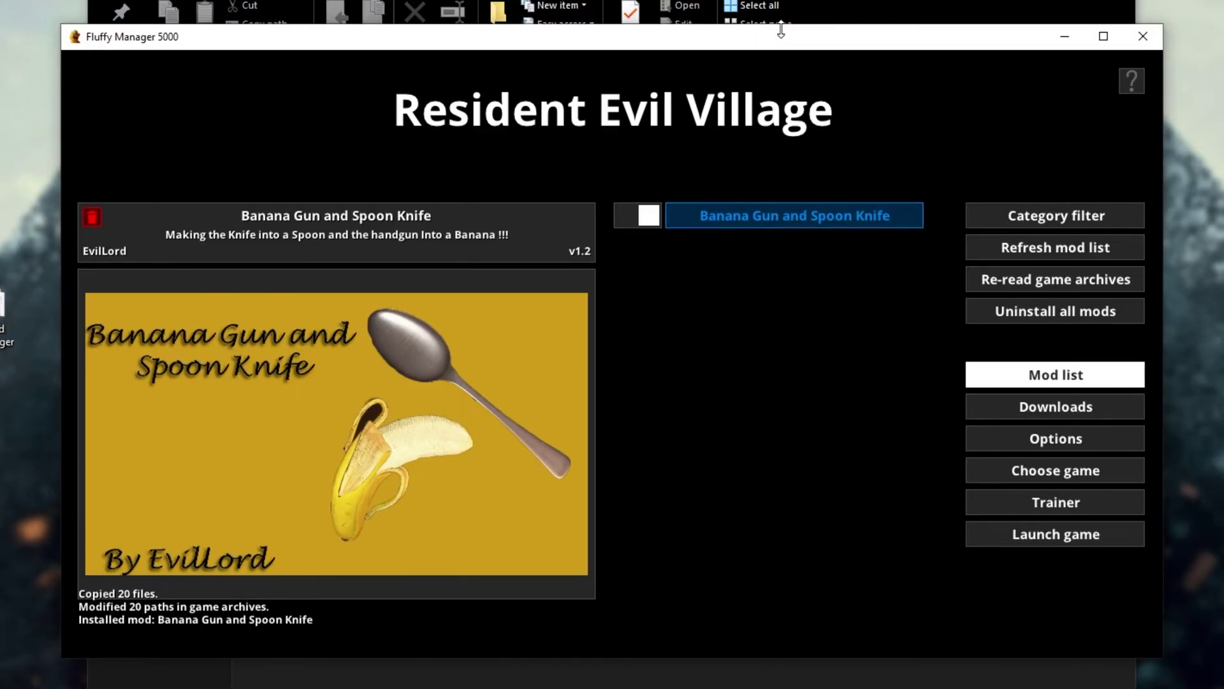
key("alt+Tab")
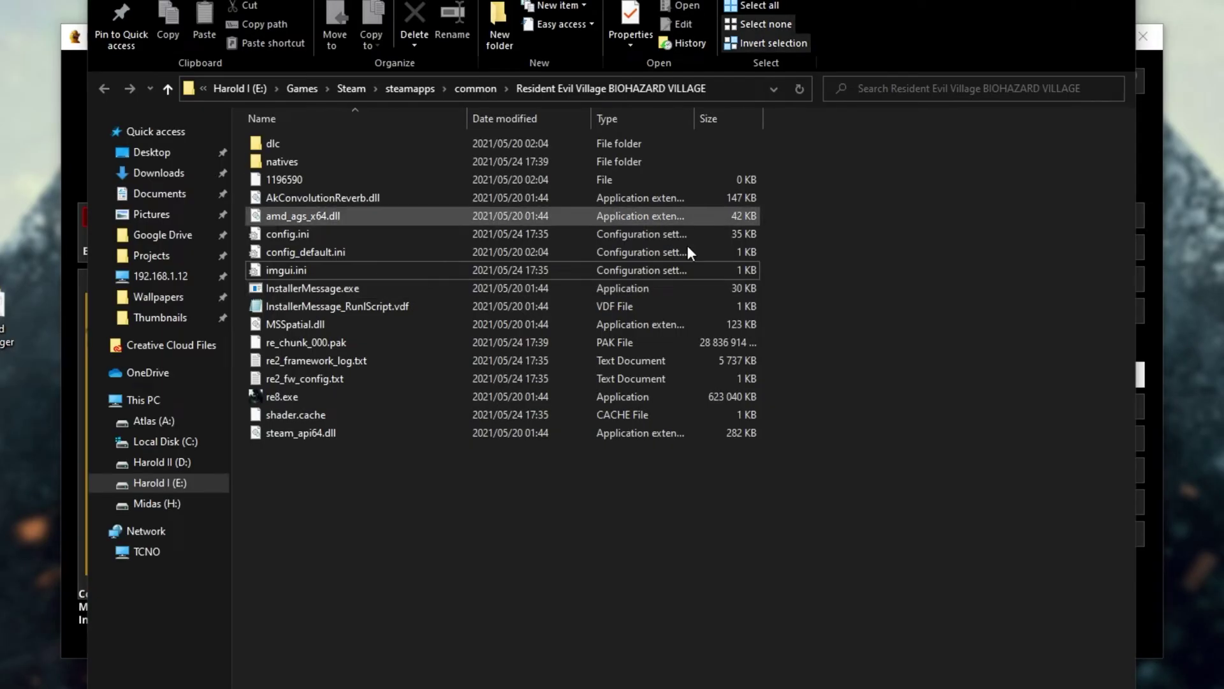
left_click(1160, 345)
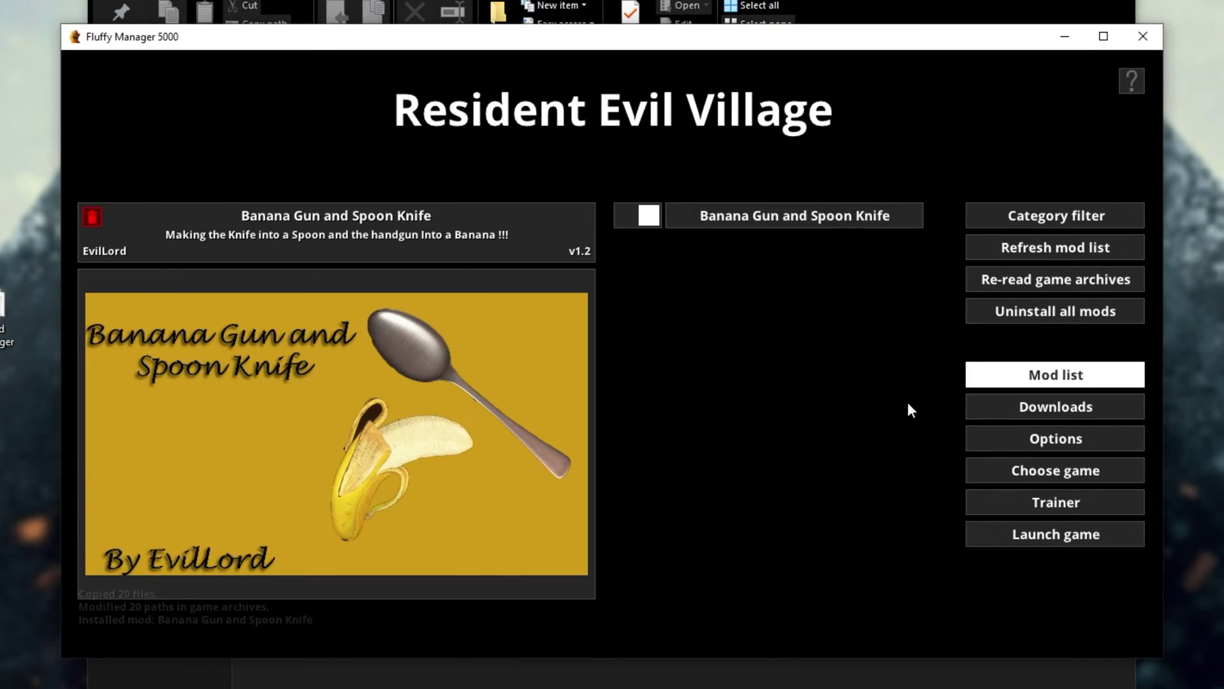
- Open the mods folder from the manager's options and open Banana Gun and Spoon Knife.rar in full view
left_click(1012, 442)
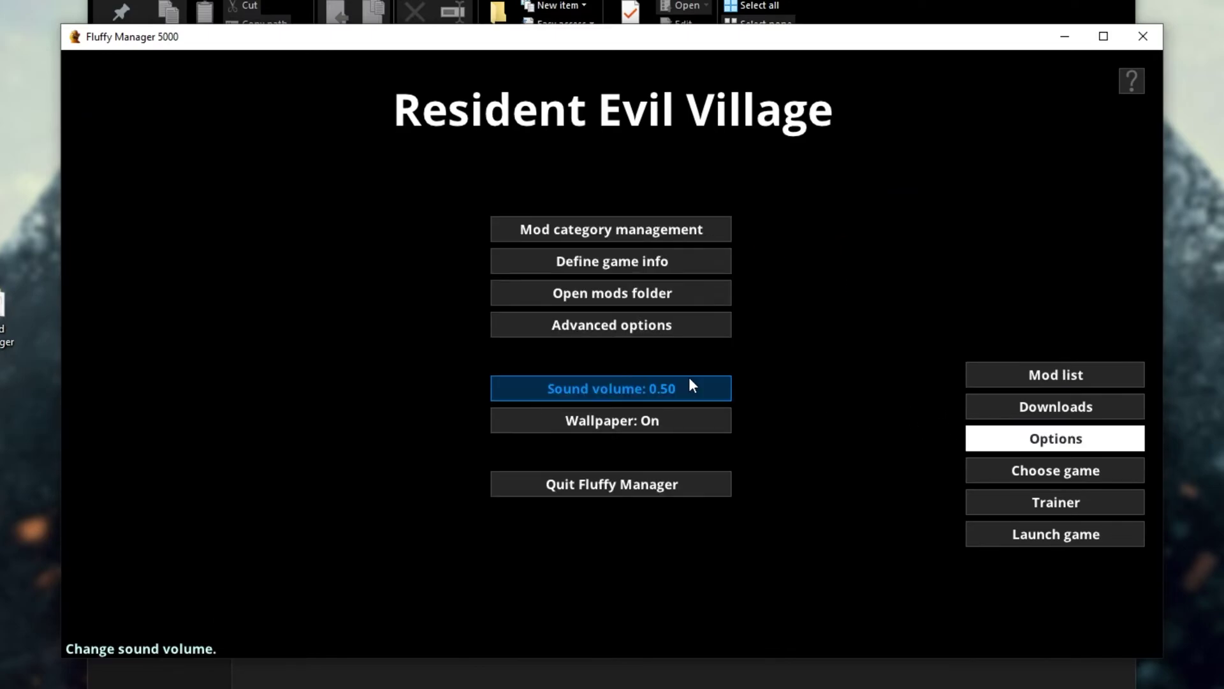
left_click(644, 294)
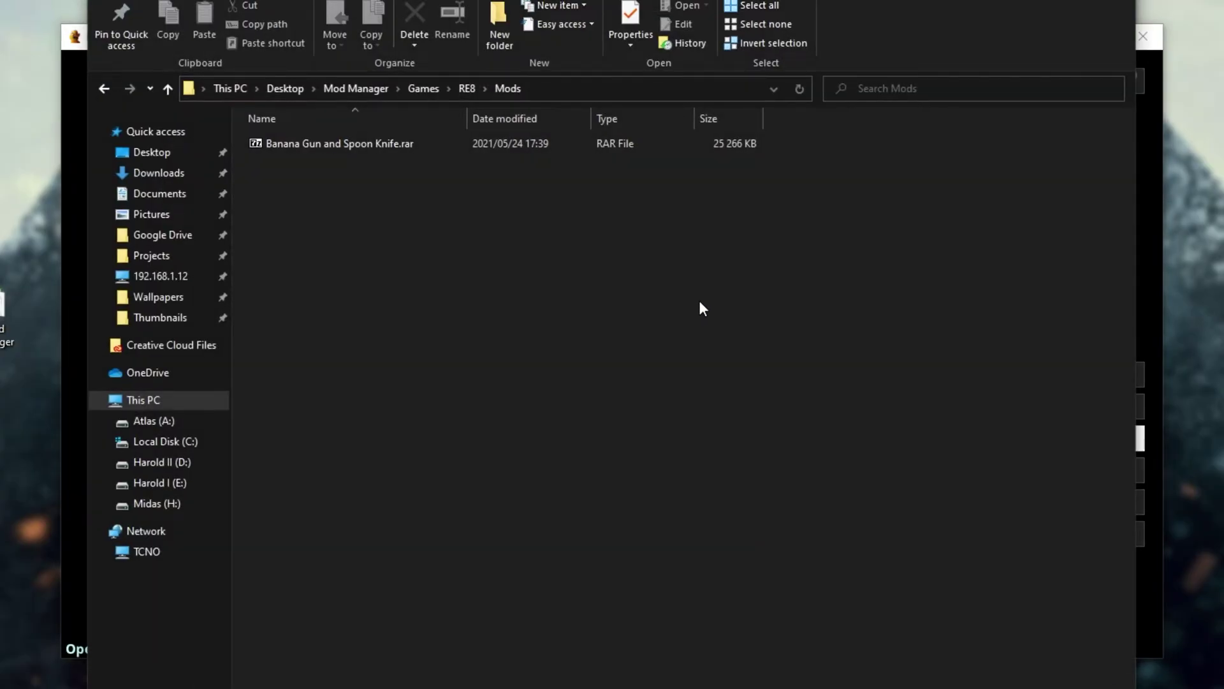
left_click(402, 151)
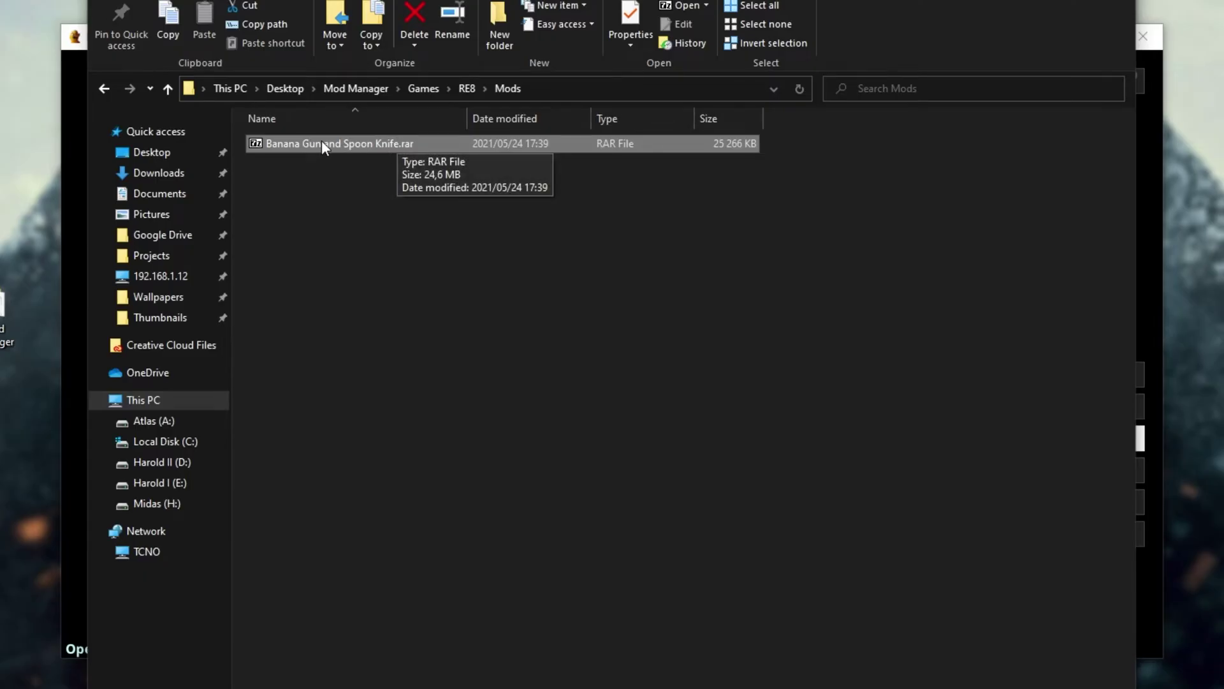
double_click(437, 144)
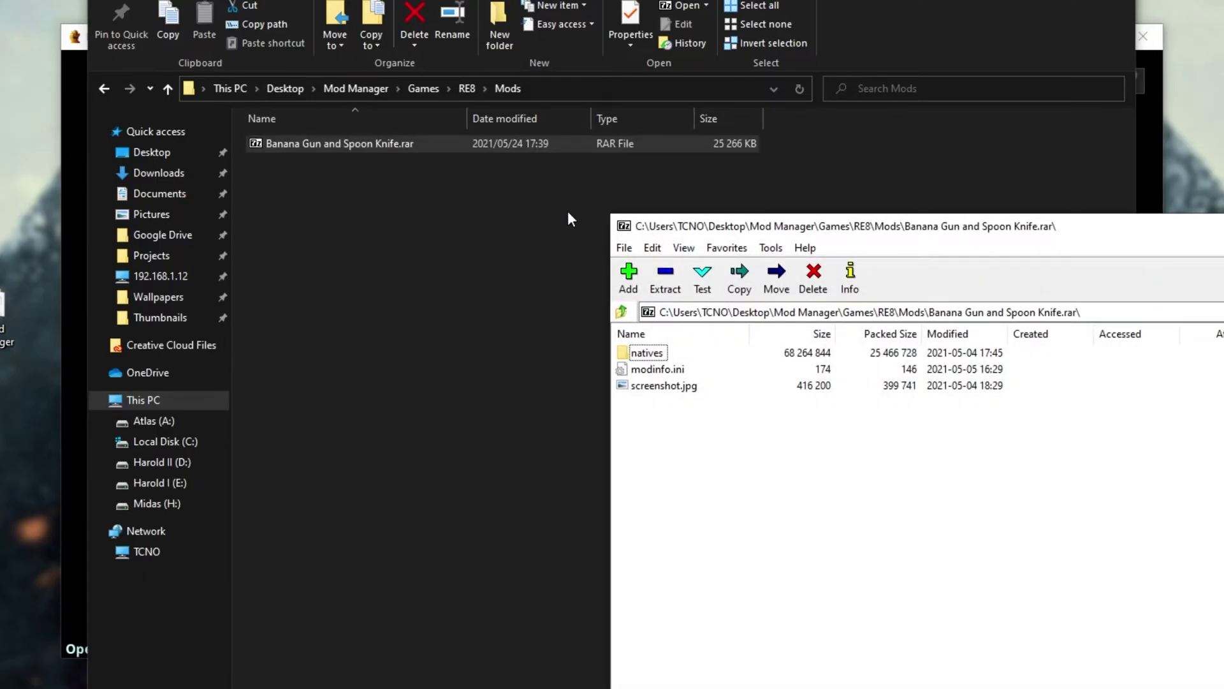
left_click_drag(767, 234, 342, 28)
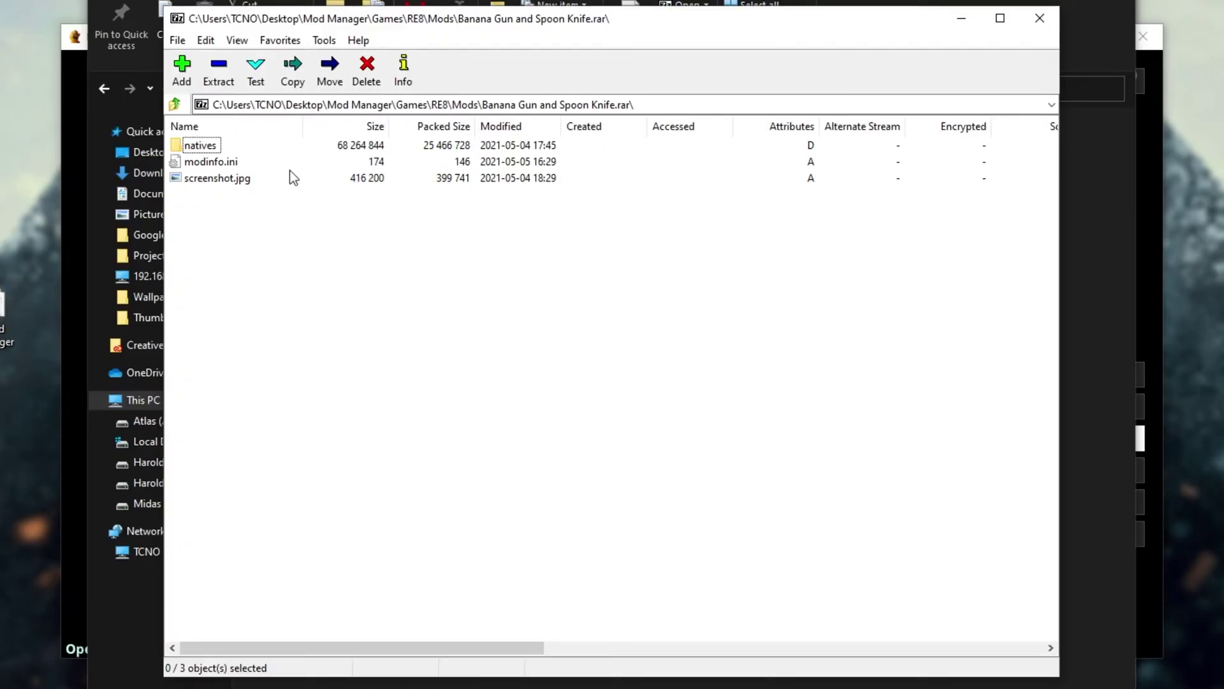
- Examine the archive's modinfo.ini and screenshot.jpg entries, browse into natives\stm\character\it, and close the archive
left_click(227, 161)
left_click(210, 180)
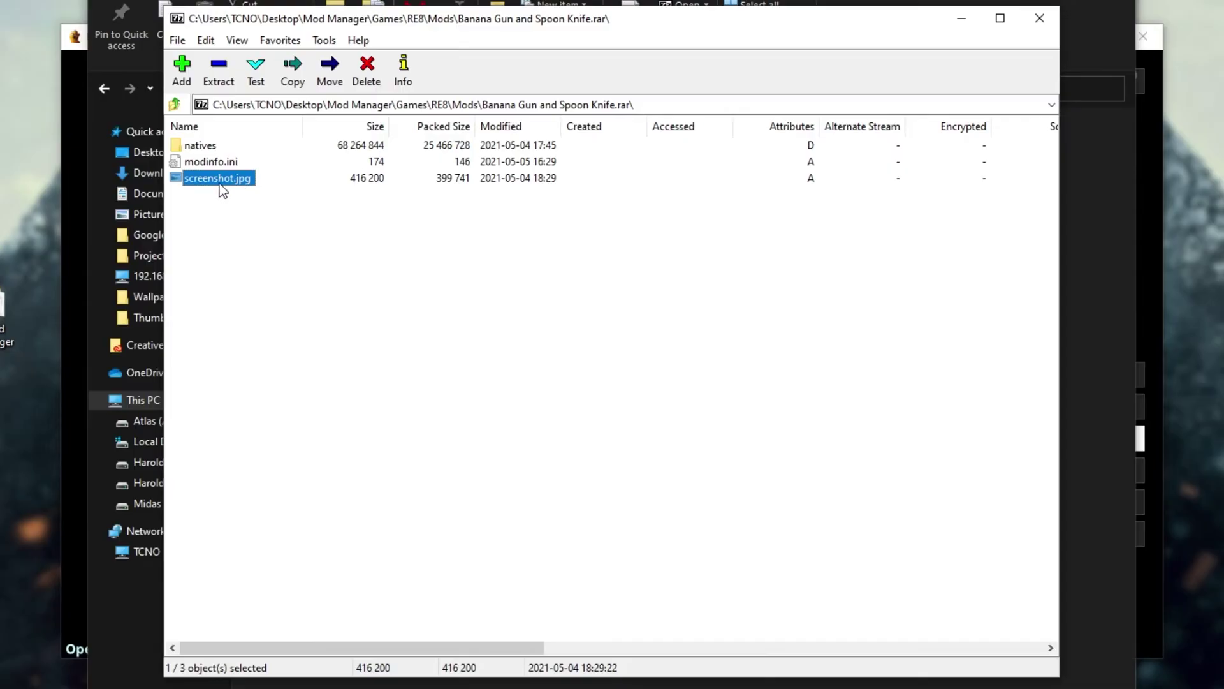
double_click(190, 147)
double_click(202, 150)
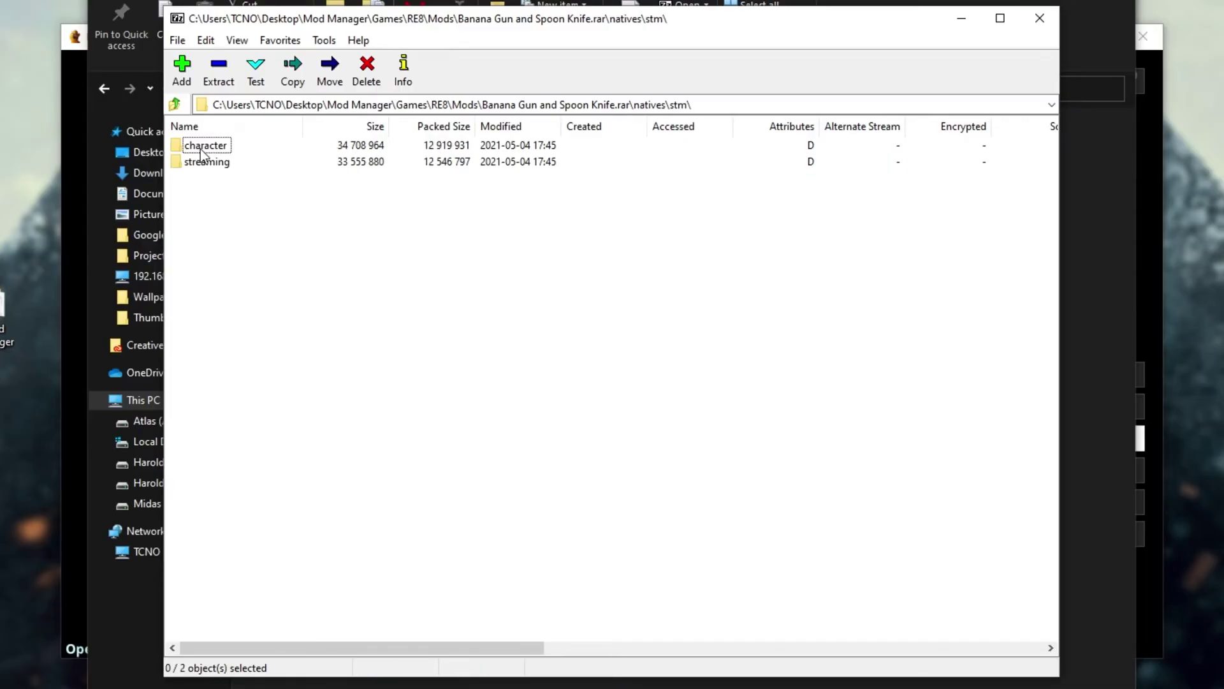
left_click_drag(200, 148, 264, 246)
left_click(384, 291)
double_click(197, 147)
double_click(189, 145)
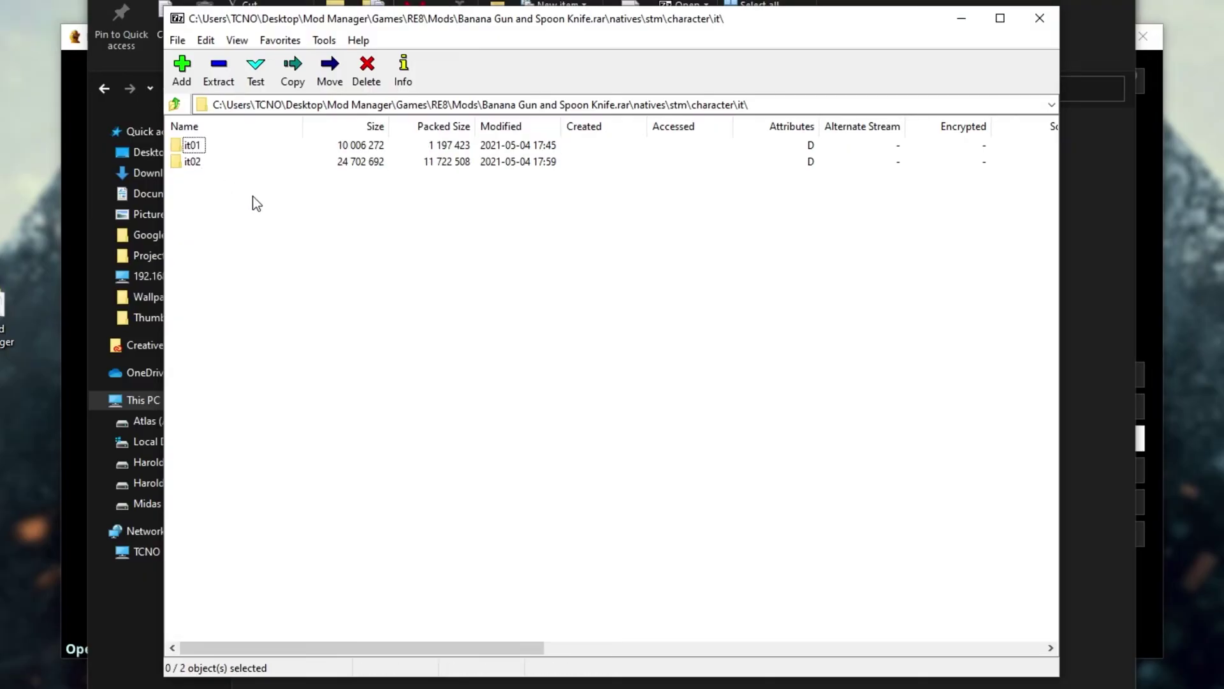
left_click(1039, 18)
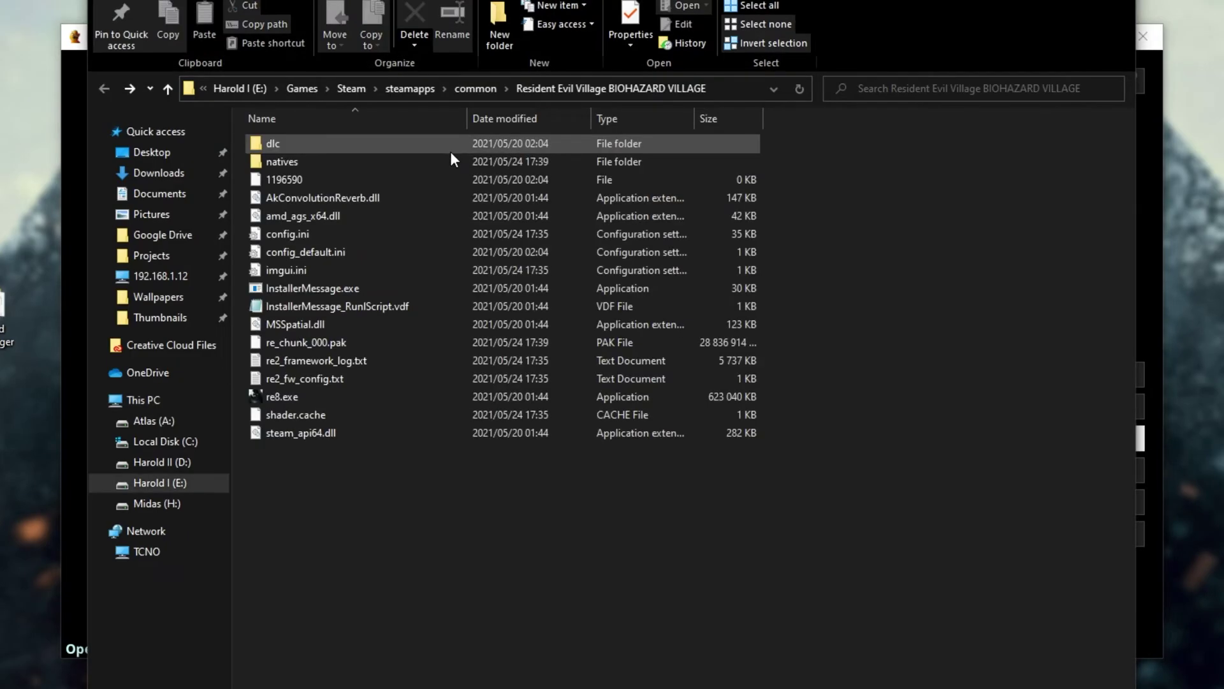
- Browse the game's natives folder down to stm\character\it\it01\000, and return to the mod list in Fluffy Manager 5000
double_click(448, 157)
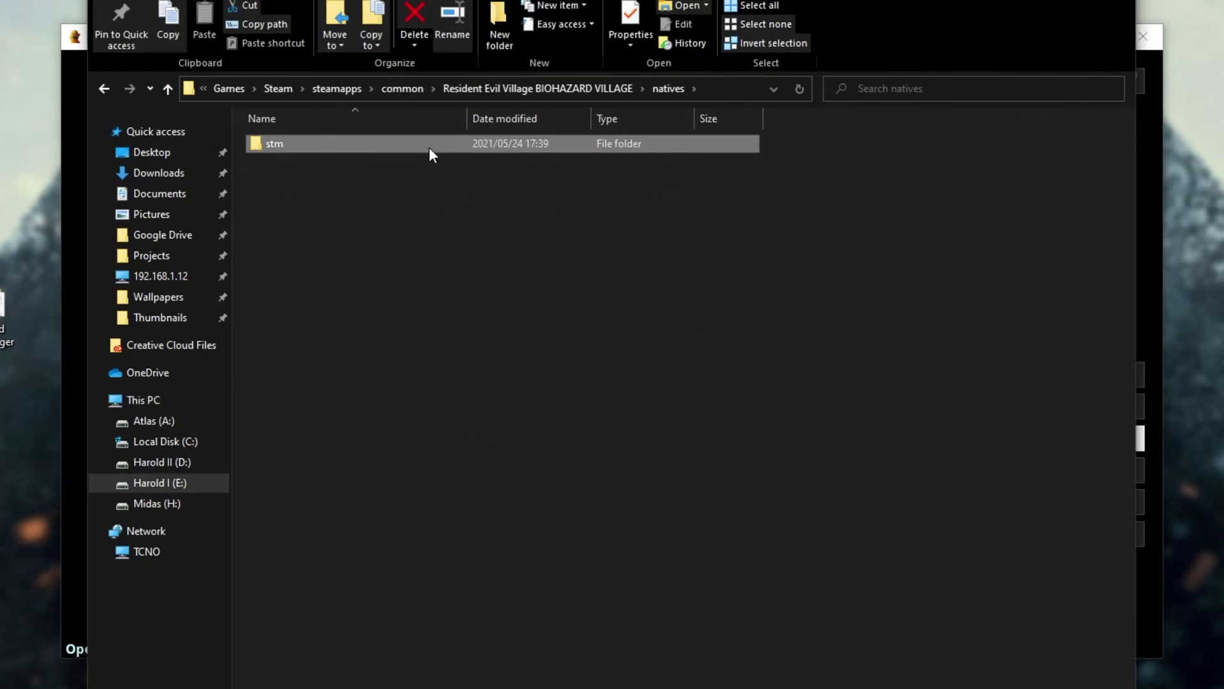
double_click(430, 147)
double_click(430, 147)
double_click(430, 147)
double_click(430, 147)
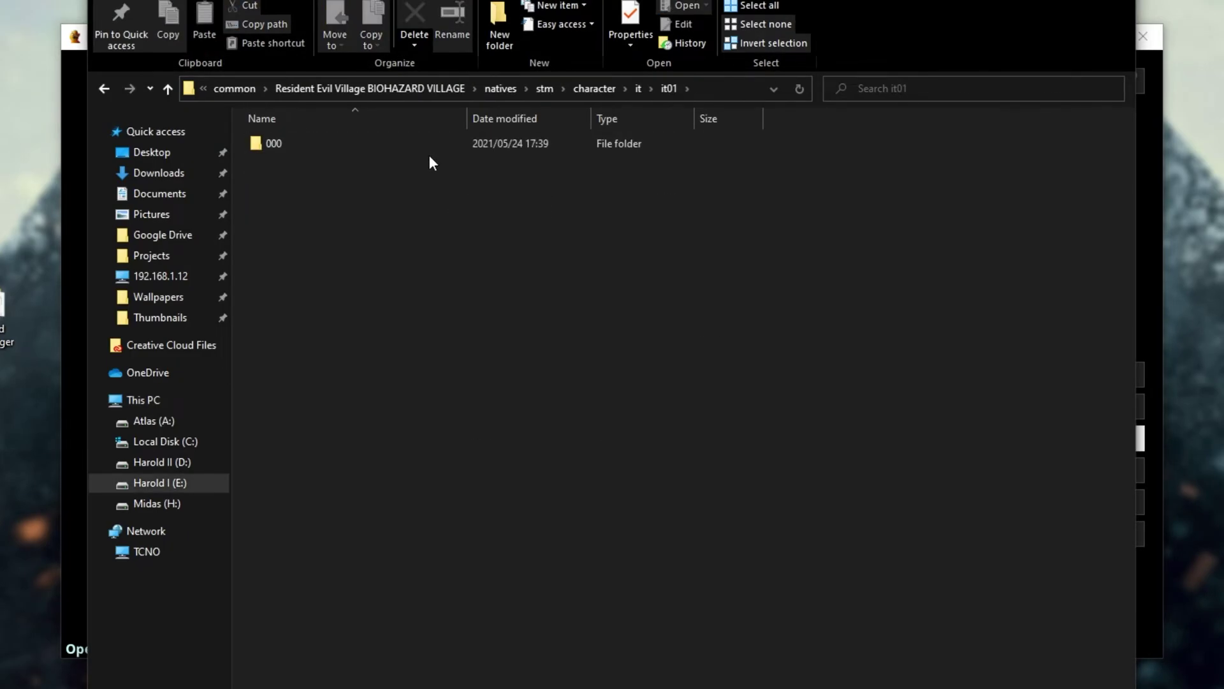
double_click(423, 147)
key("BackSpace")
key("BackSpace")
key("BackSpace")
key("BackSpace")
key("BackSpace")
key("BackSpace")
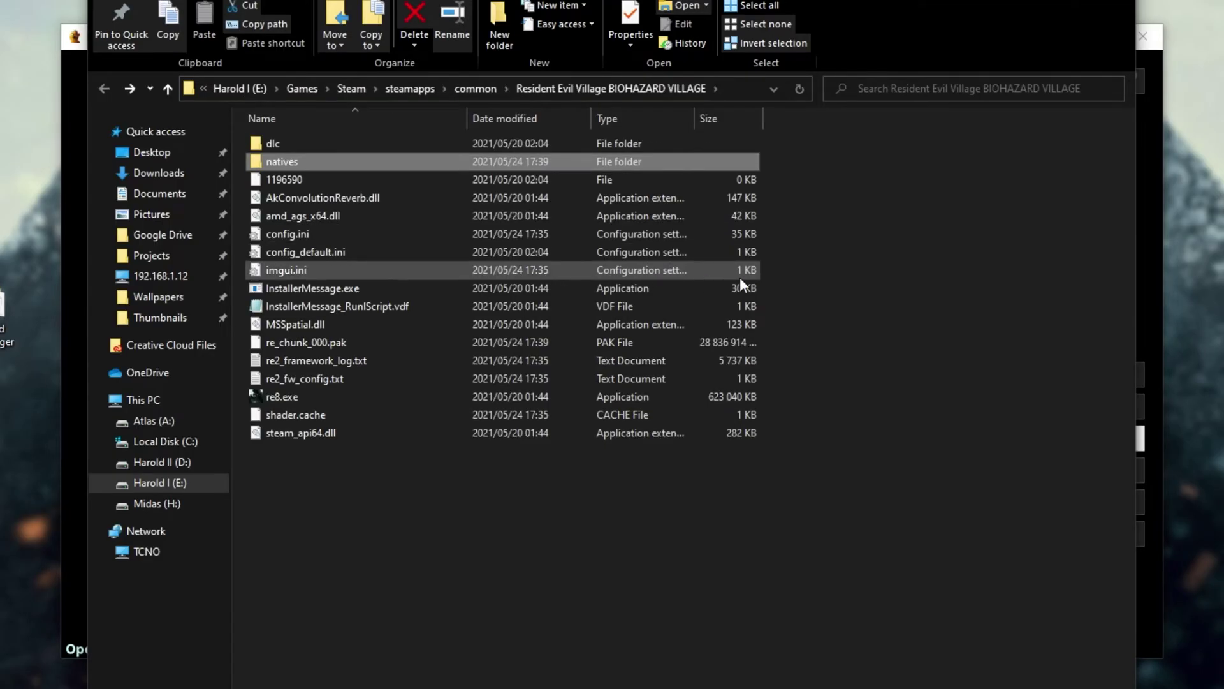
left_click(1149, 228)
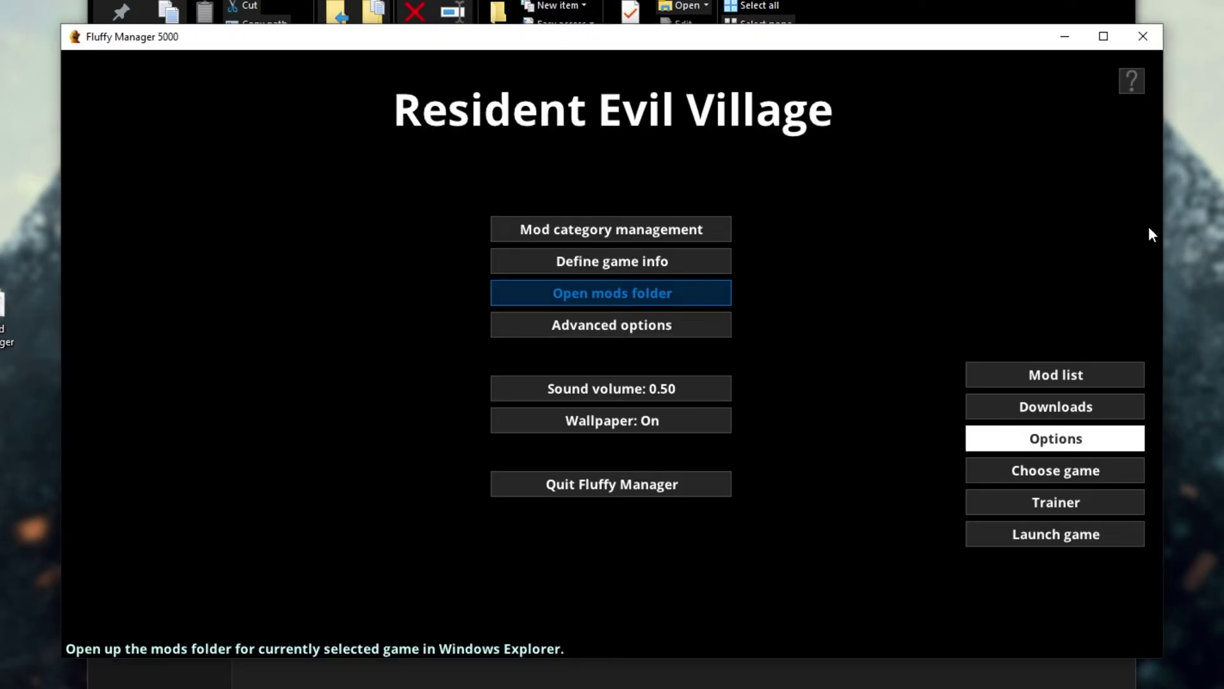
left_click(1011, 374)
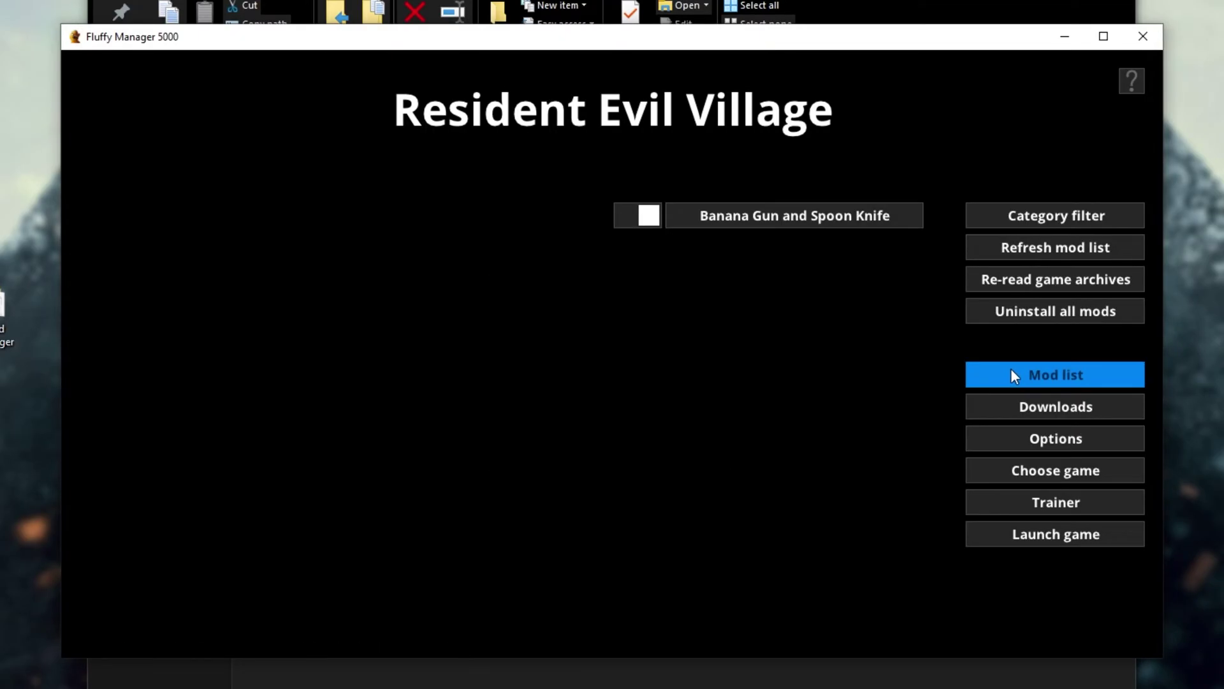
- Launch Resident Evil Village from re8.exe up to its main menu, and switch back to Fluffy Manager 5000
left_click(811, 685)
double_click(383, 396)
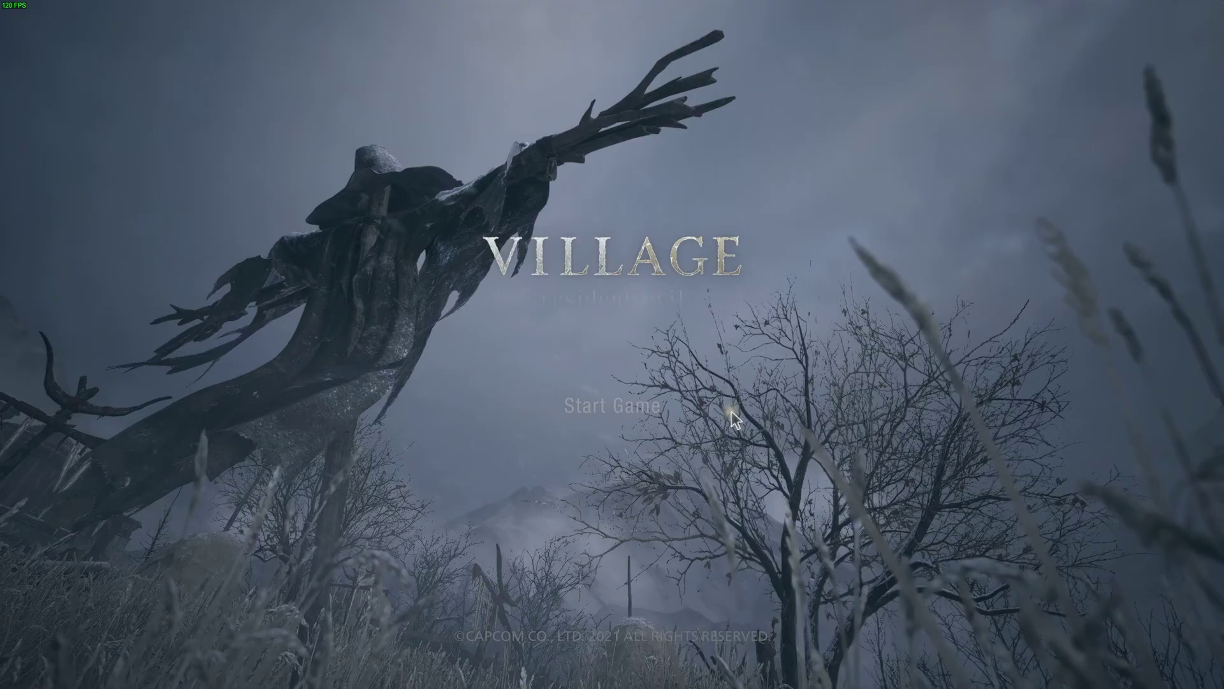
left_click(604, 411)
key("Up")
key("Up")
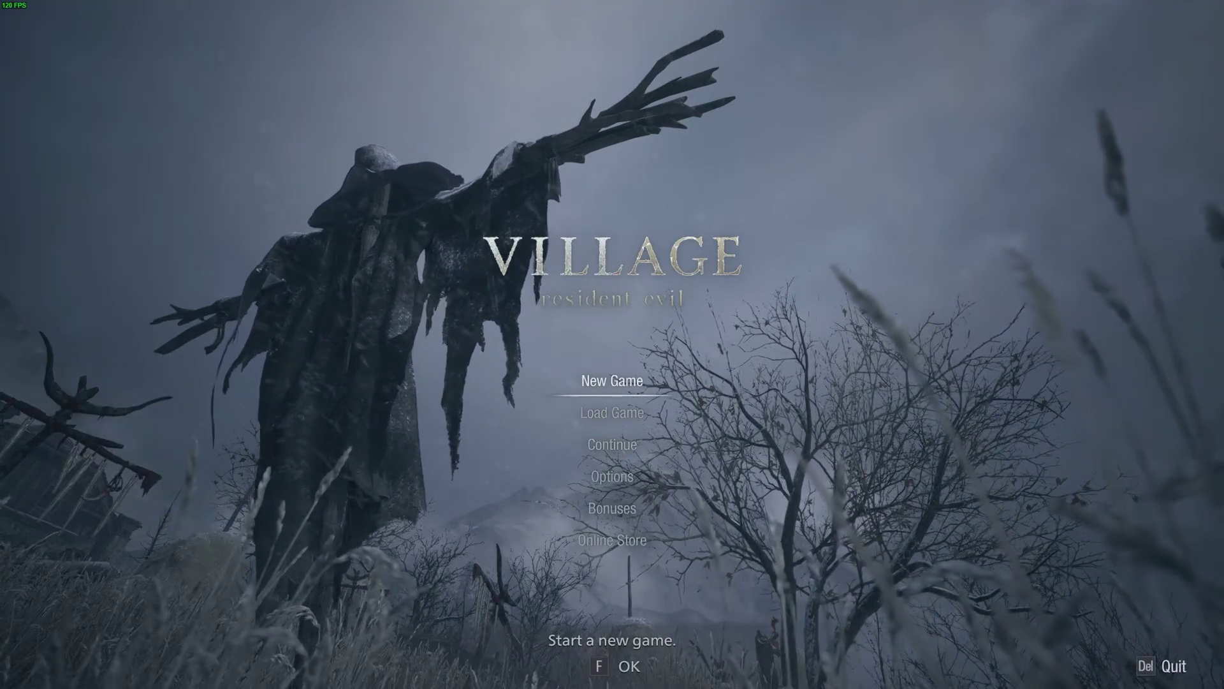
key("alt+Tab")
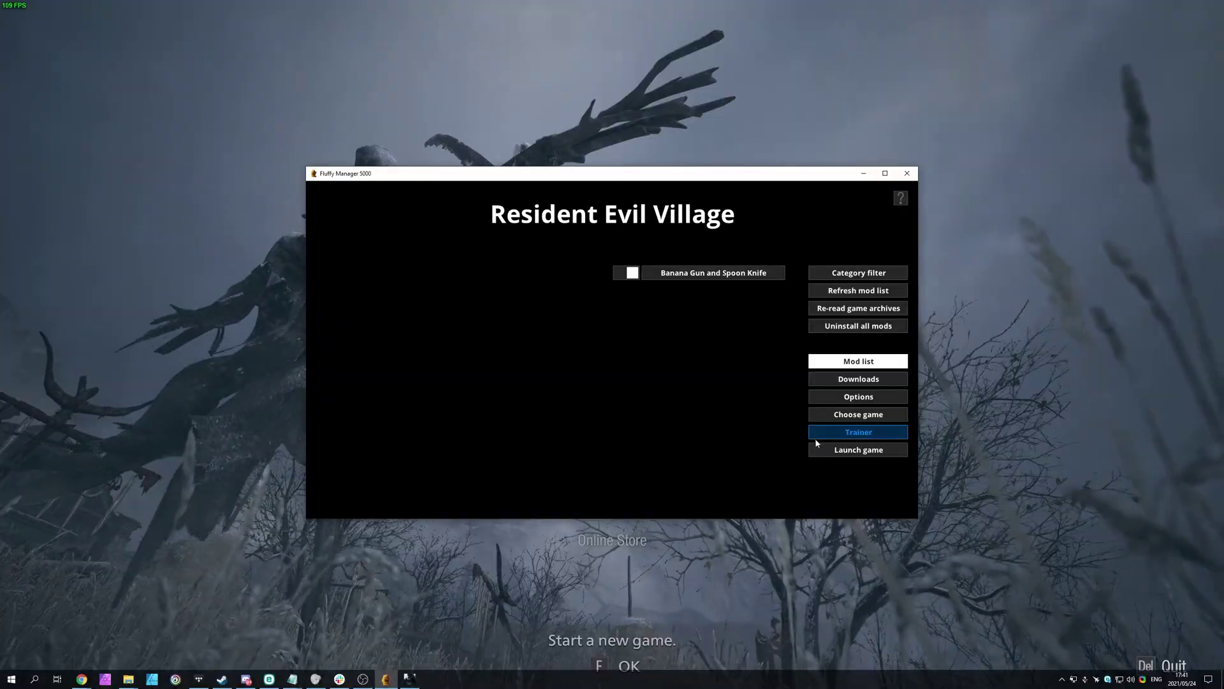
- Open the trainer for the running game, toggle Override FOV on and off, and turn Vignette off
left_click(856, 432)
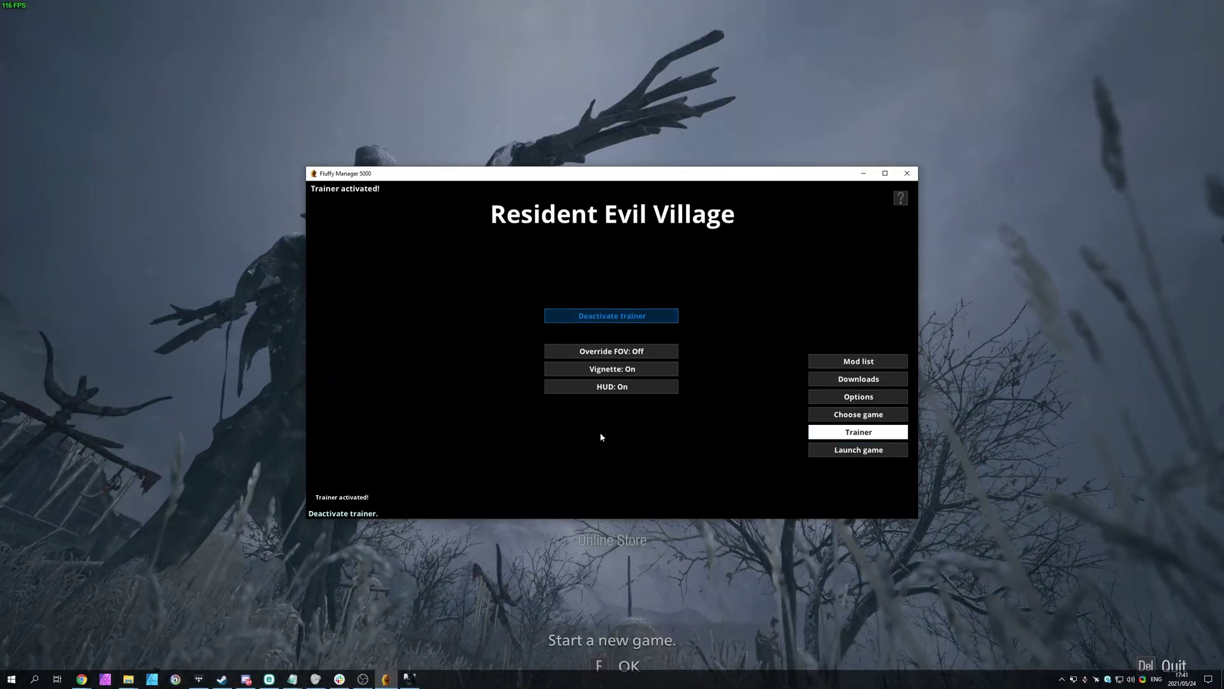
left_click(629, 351)
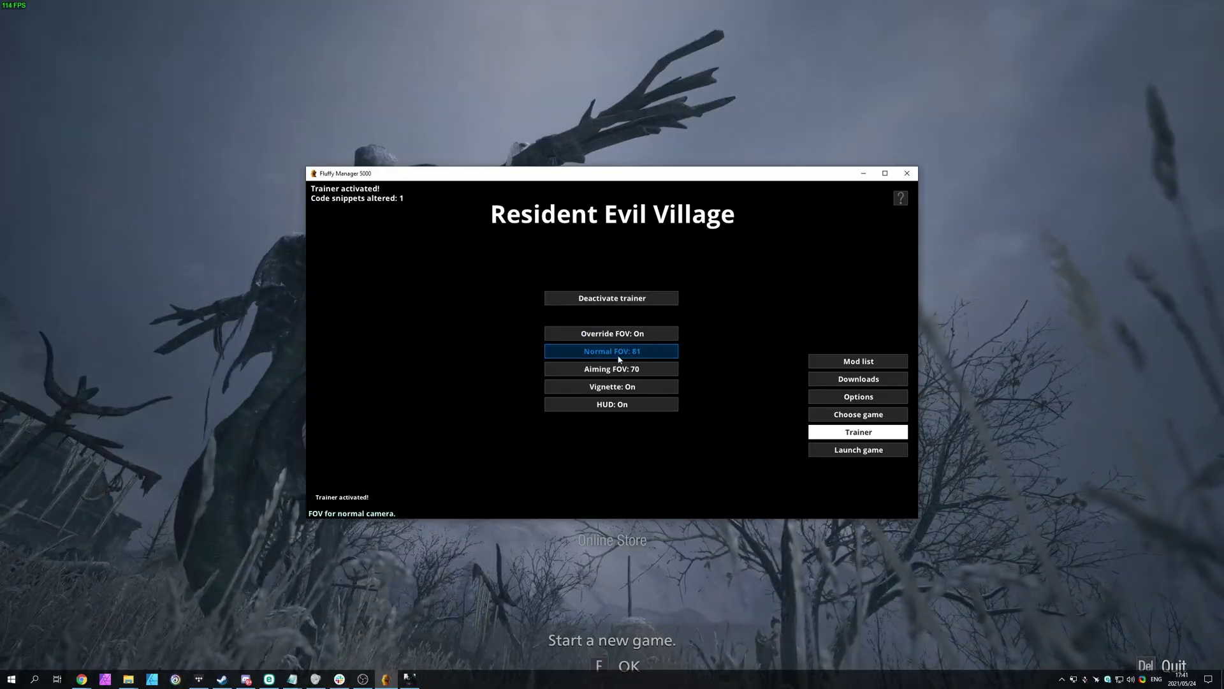
left_click(629, 339)
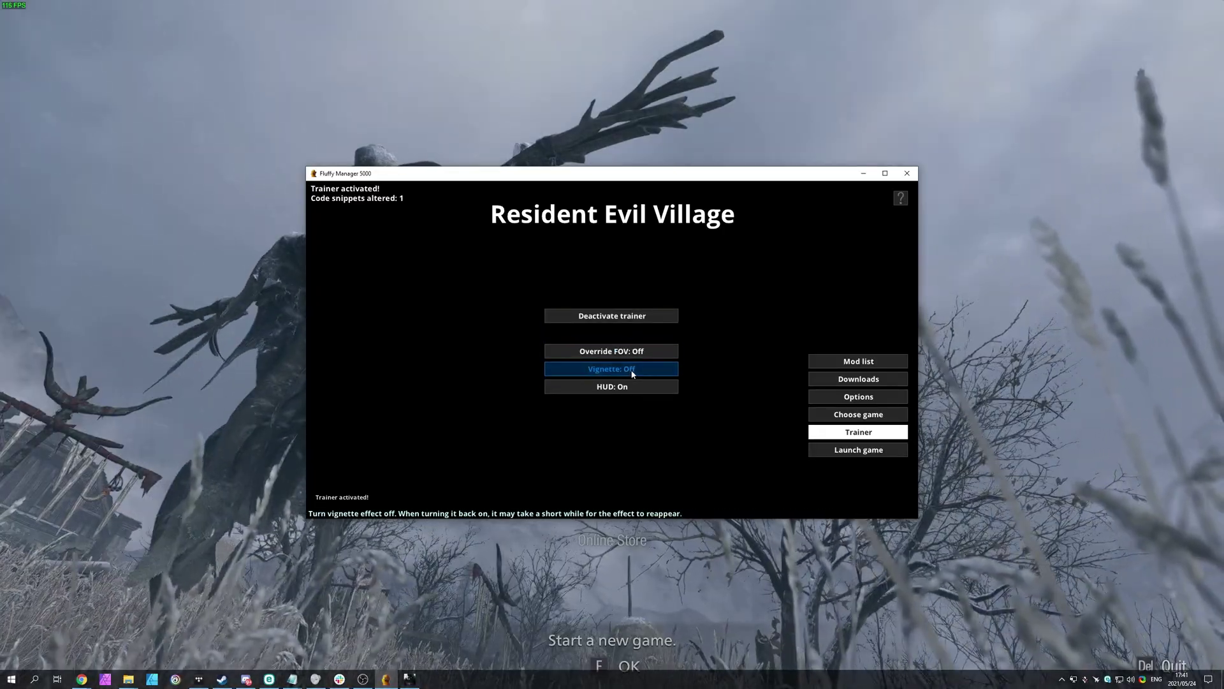
left_click(632, 370)
- Switch to the game, load a saved game, and try out the shotgun, the spoon knife and the banana handgun
left_click(1034, 365)
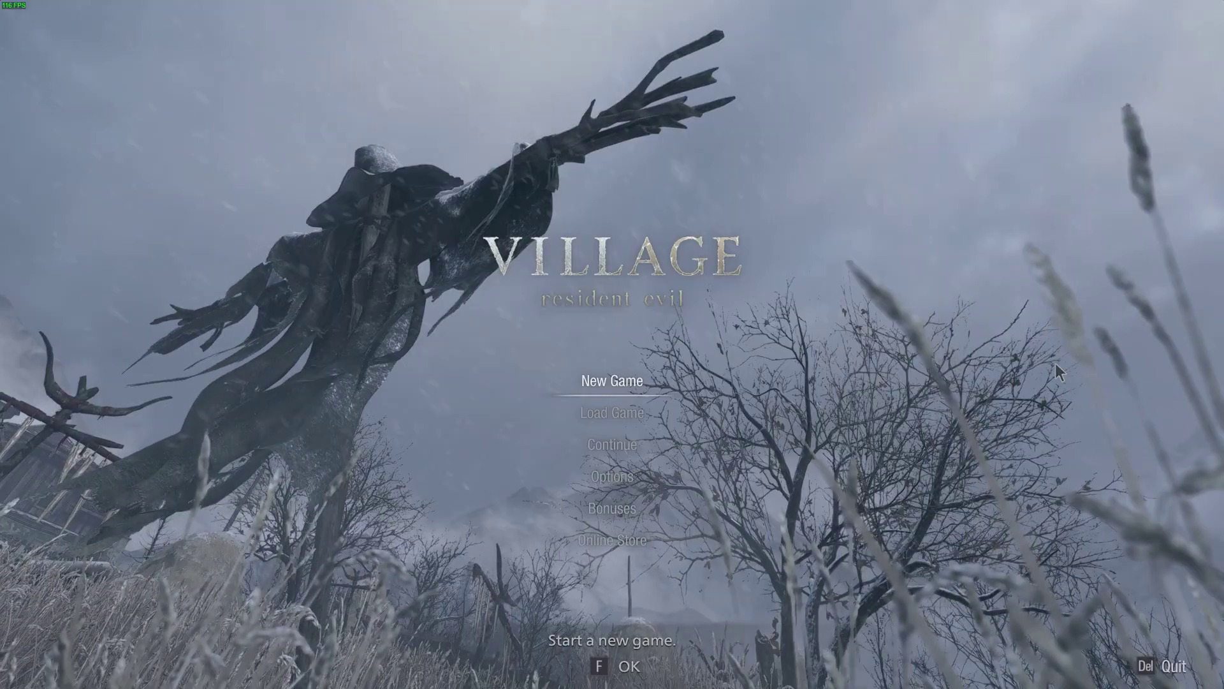
left_click(629, 419)
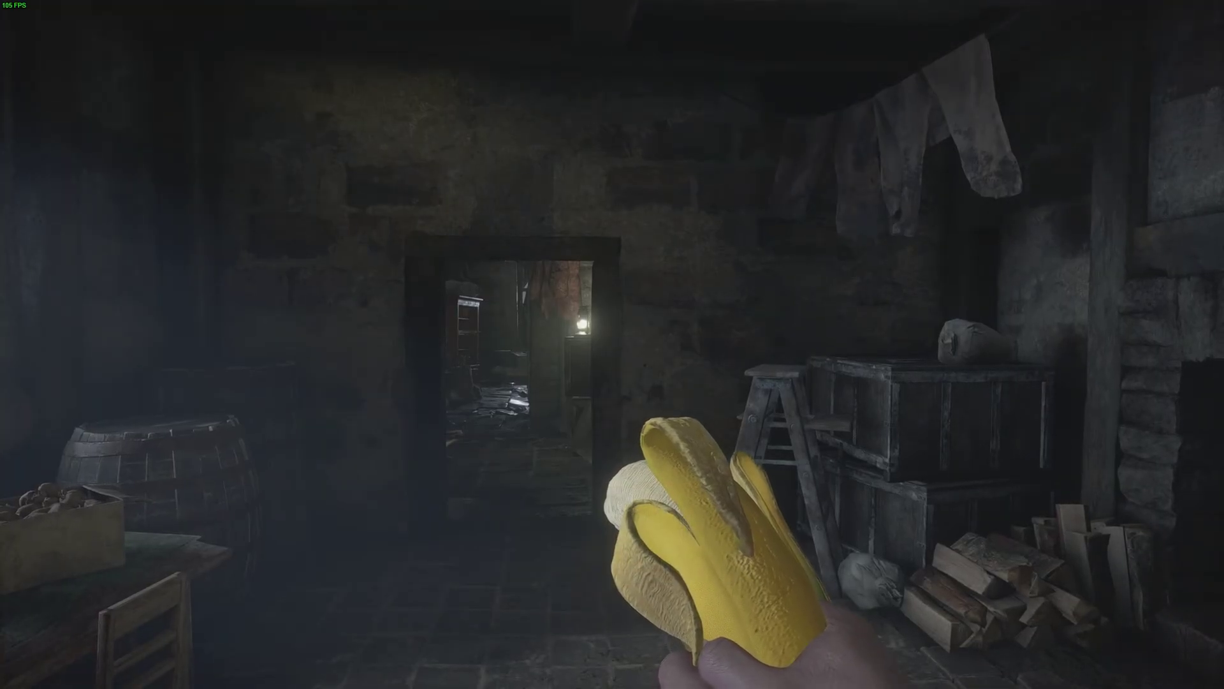
key("3")
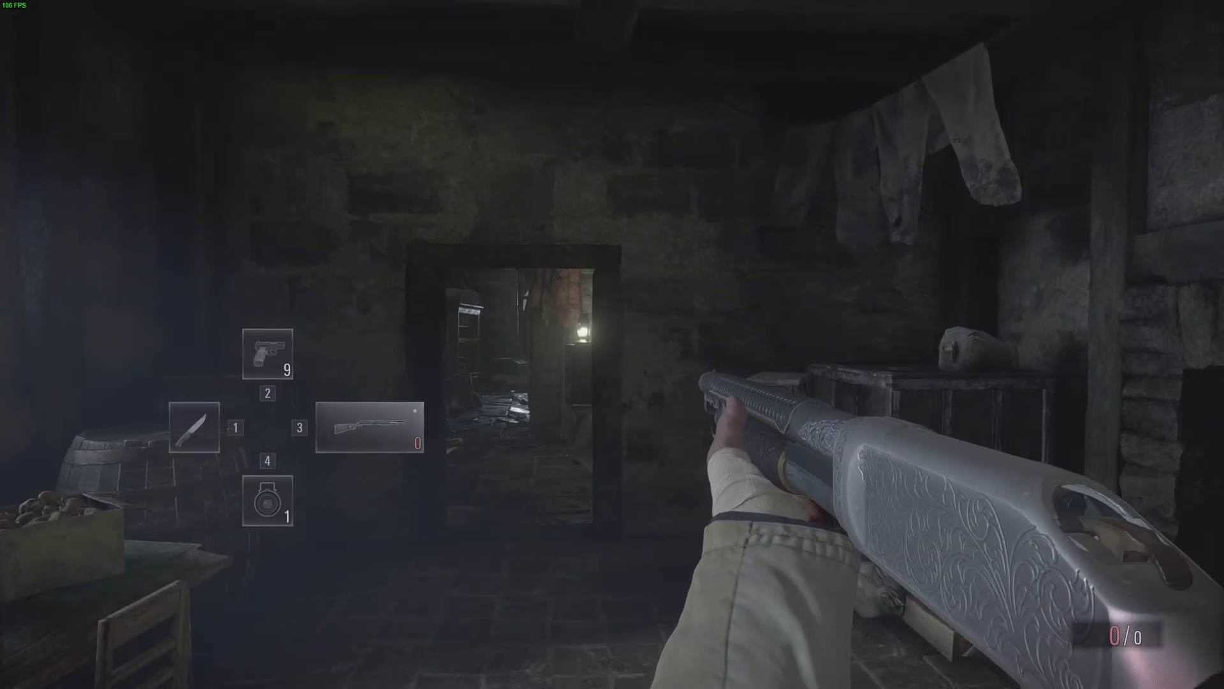
key("1")
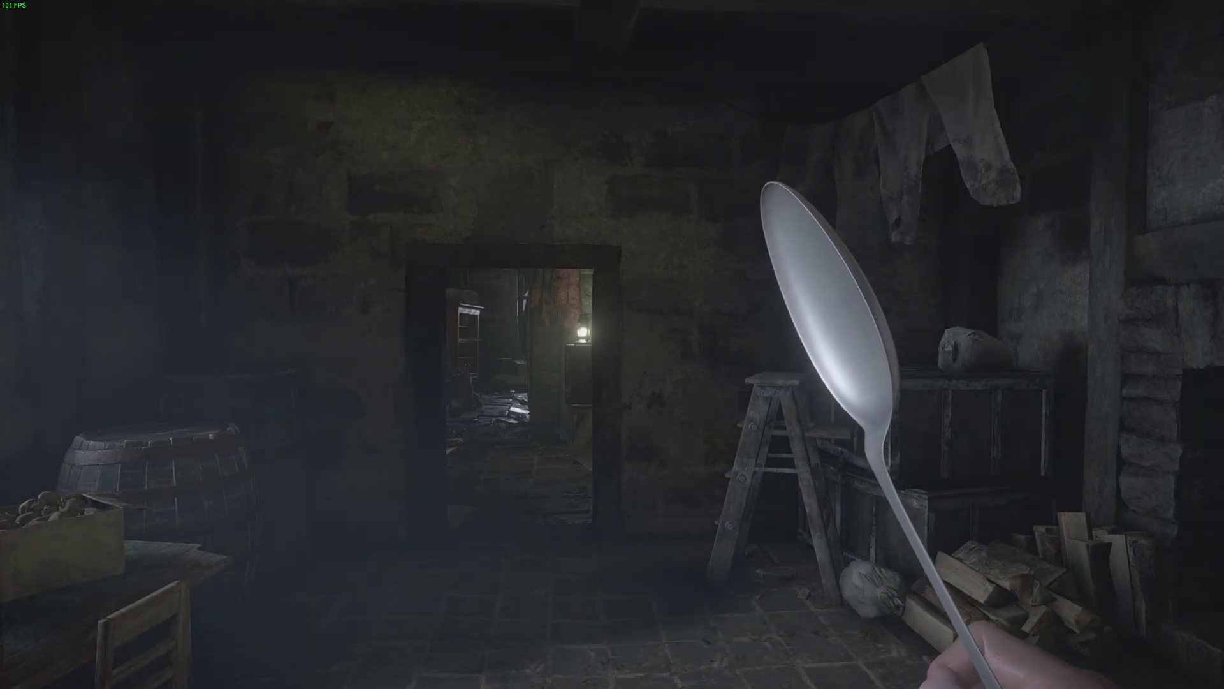
left_click(612, 344)
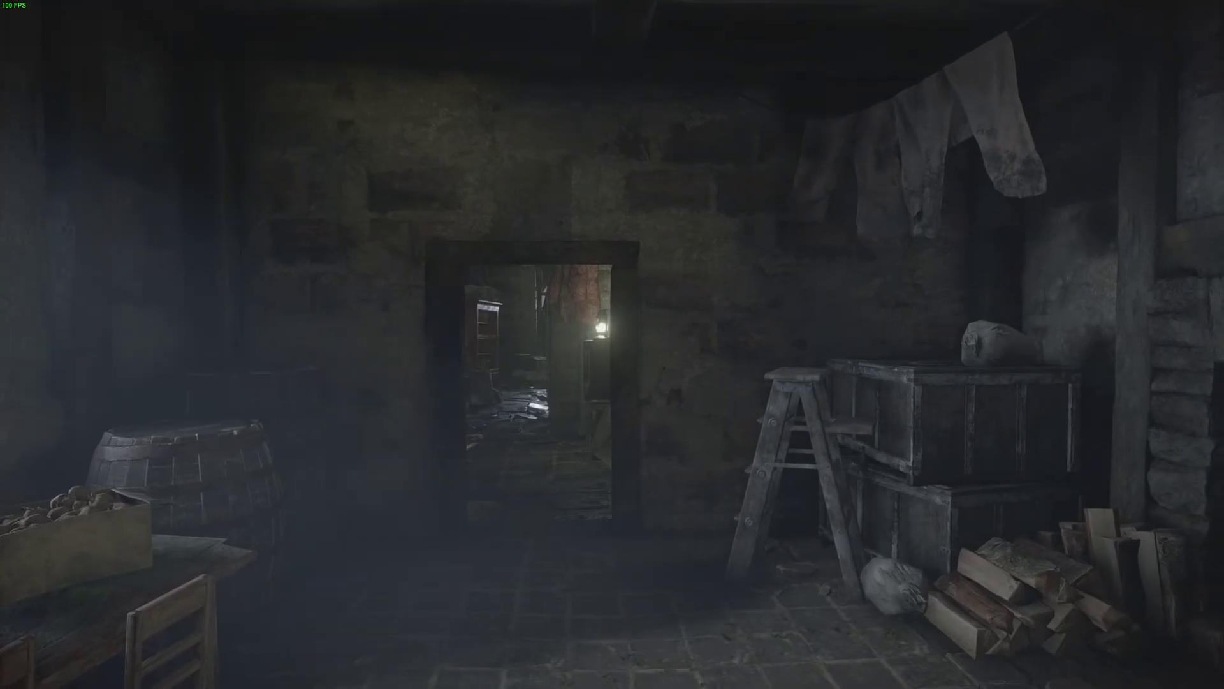
key("2")
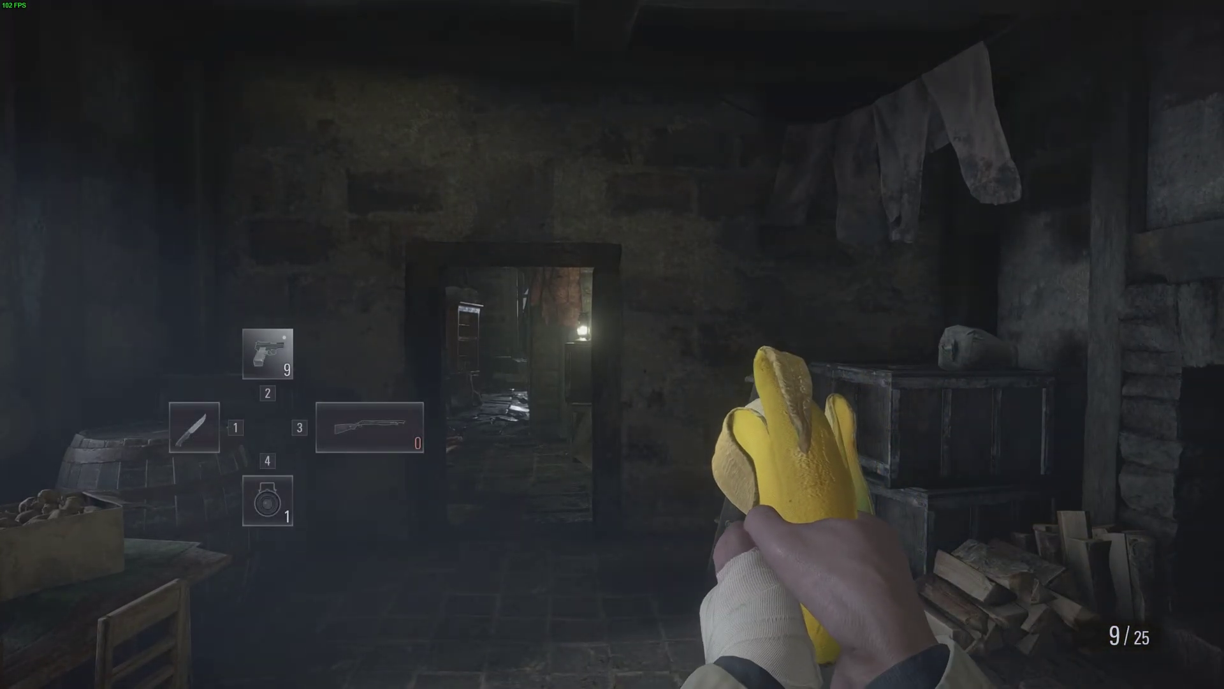
left_click(612, 344)
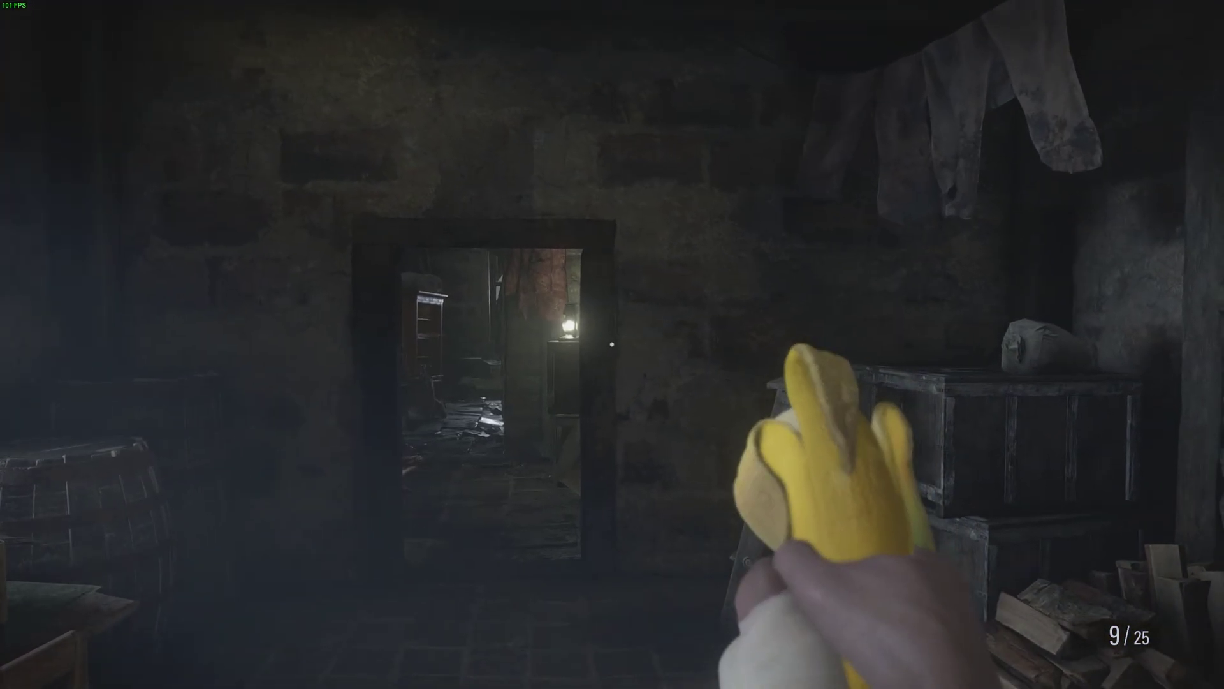
key("s")
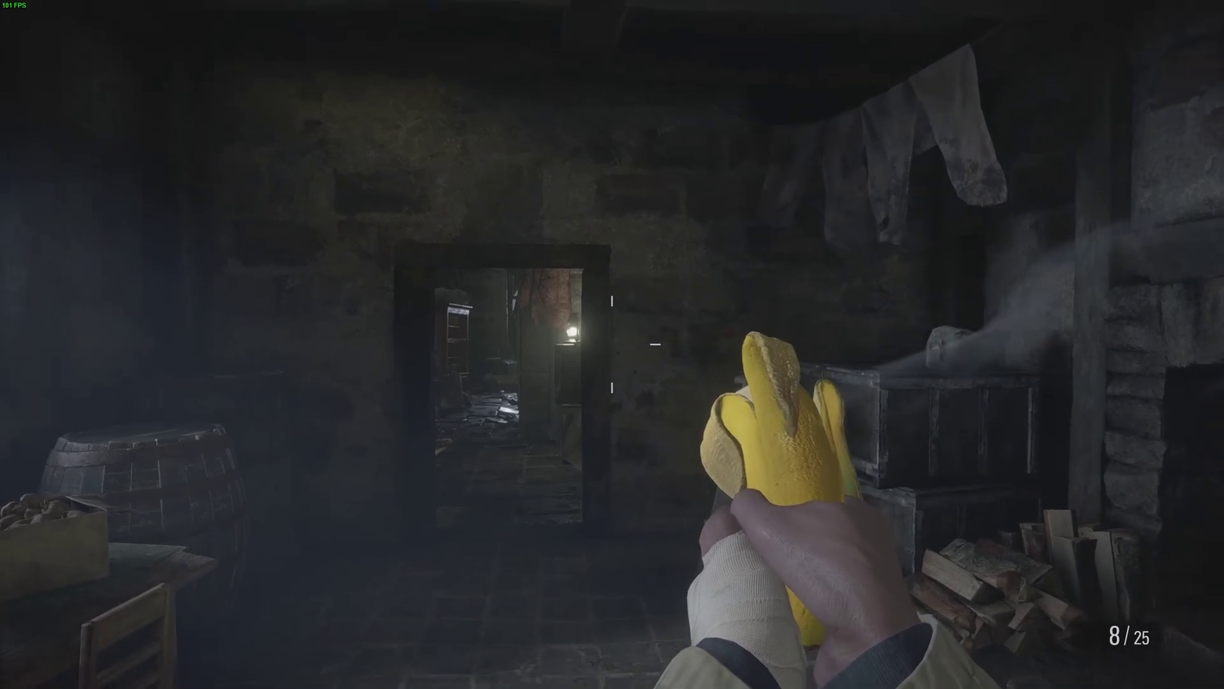
- Turn on Override FOV in the Fluffy Manager 5000 trainer with Normal FOV 120, and resume play in the game
key("alt+Tab")
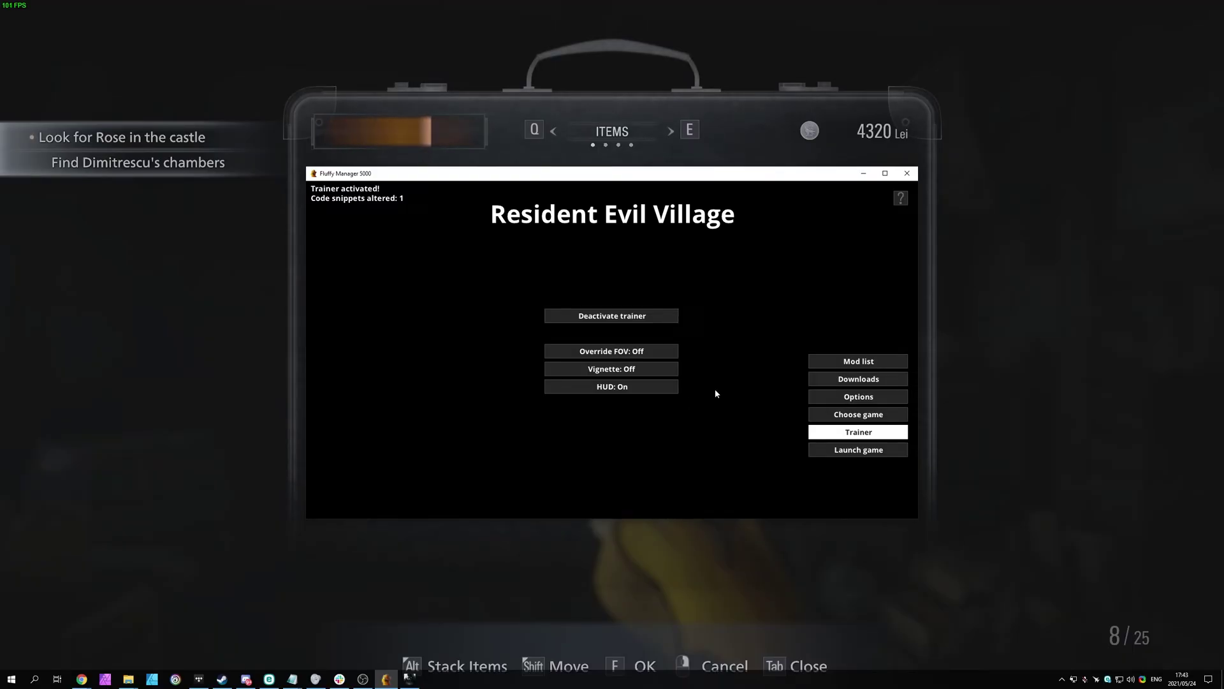
left_click(618, 351)
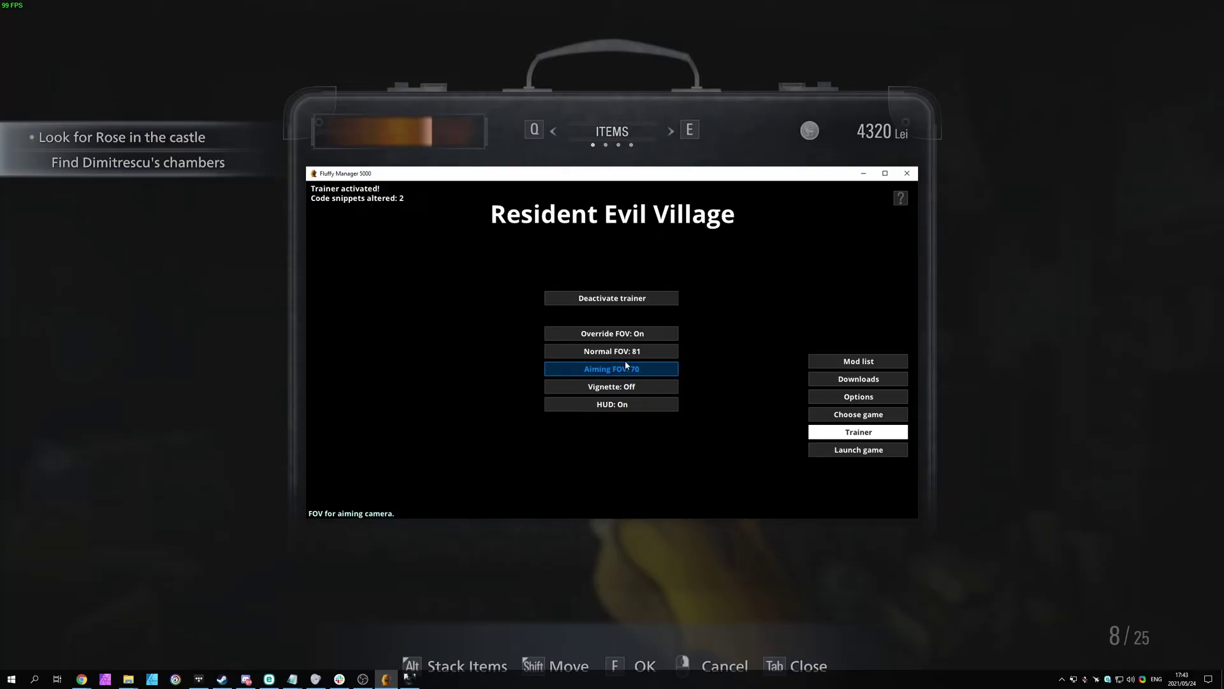
left_click(613, 351)
scroll(631, 346, "down", 15)
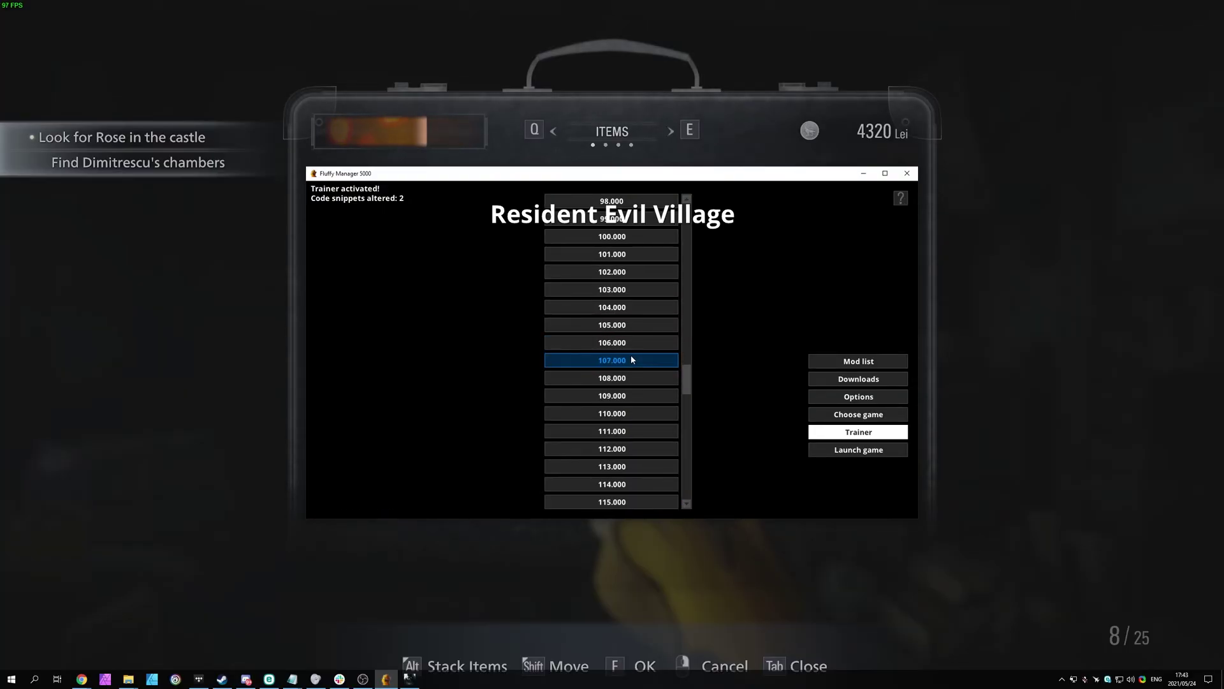
scroll(634, 389, "up", 3)
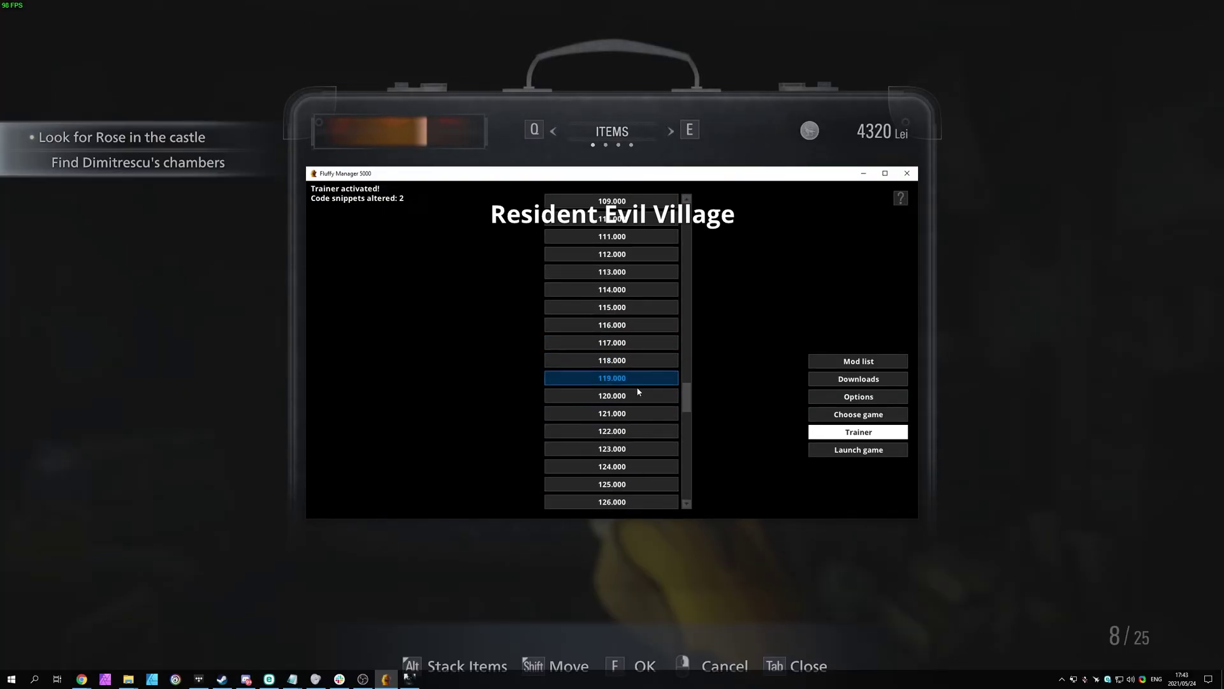
left_click(637, 388)
left_click(1035, 308)
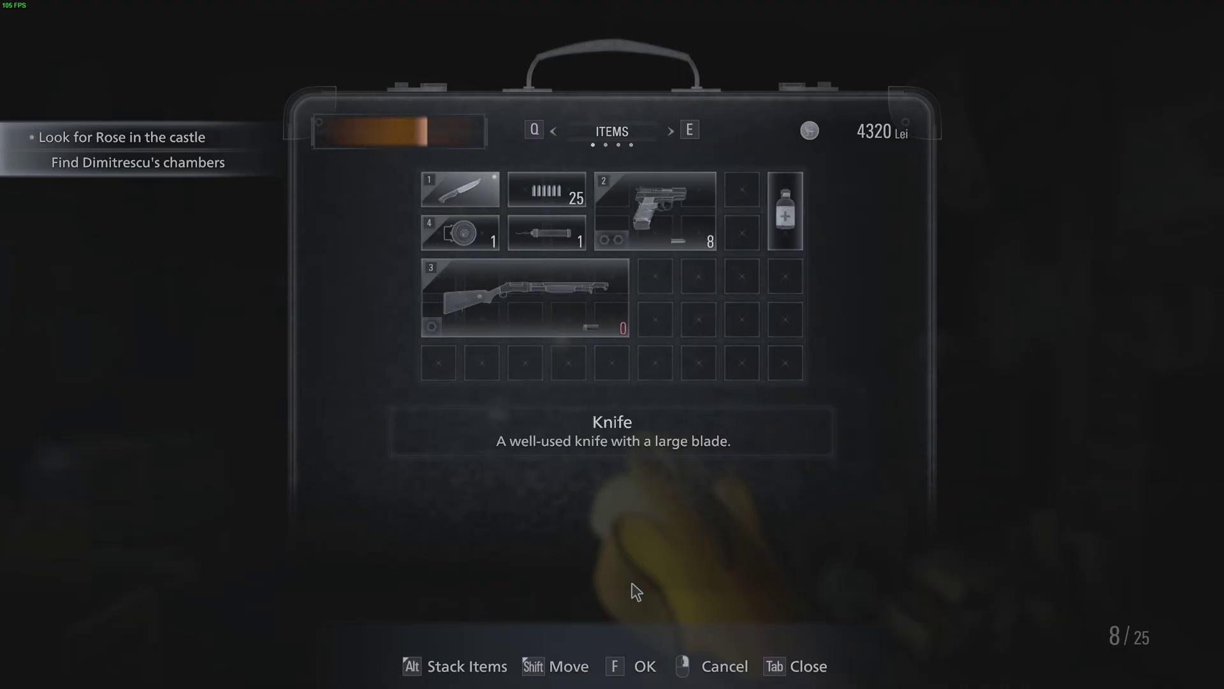
key("Tab")
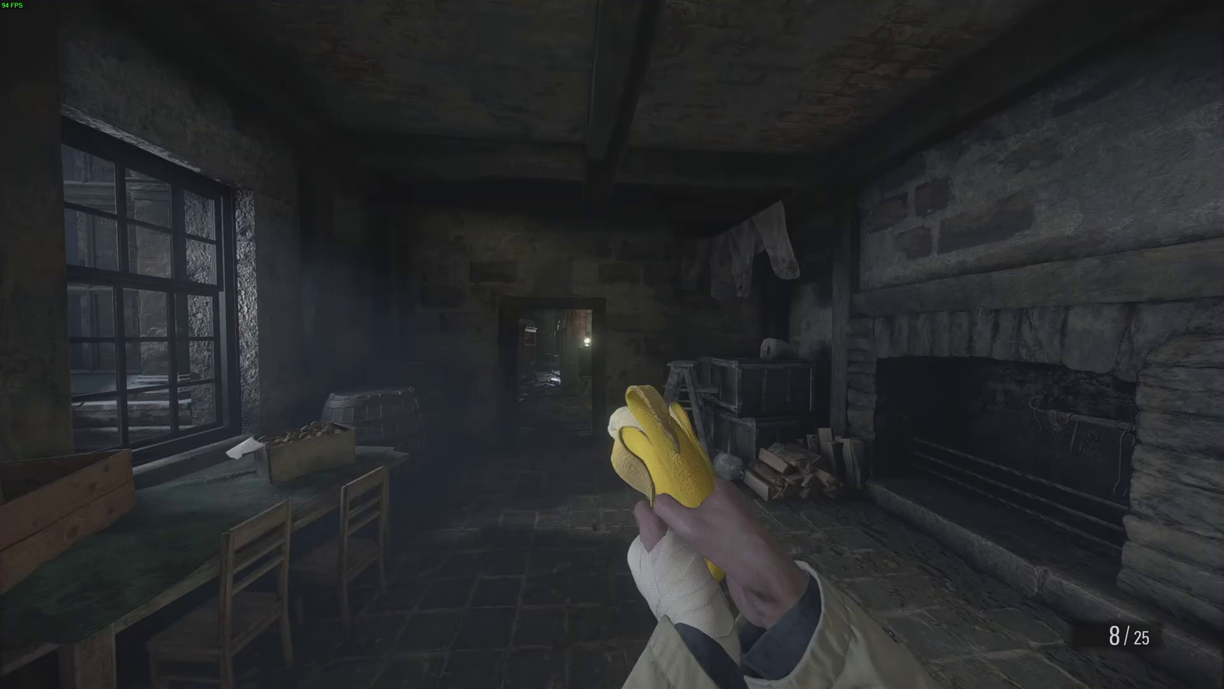
- Turn Override FOV back off in the Fluffy Manager 5000 trainer, and quit the game from its pause menu
key("alt+Tab")
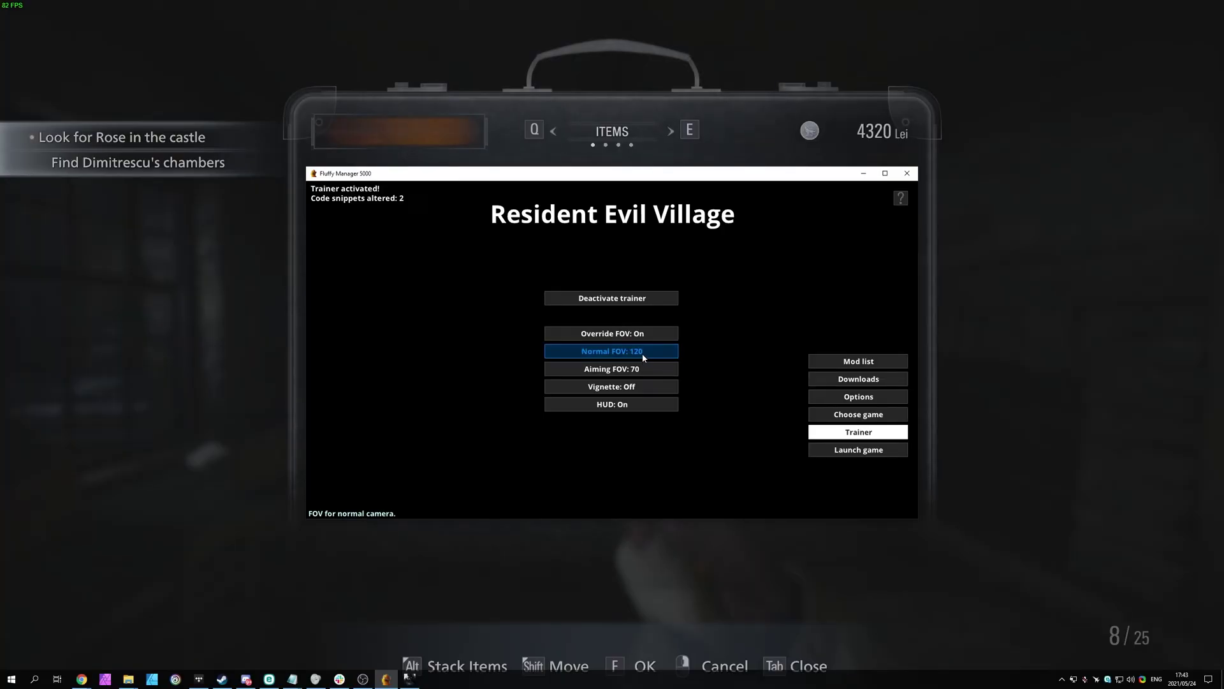
left_click(643, 332)
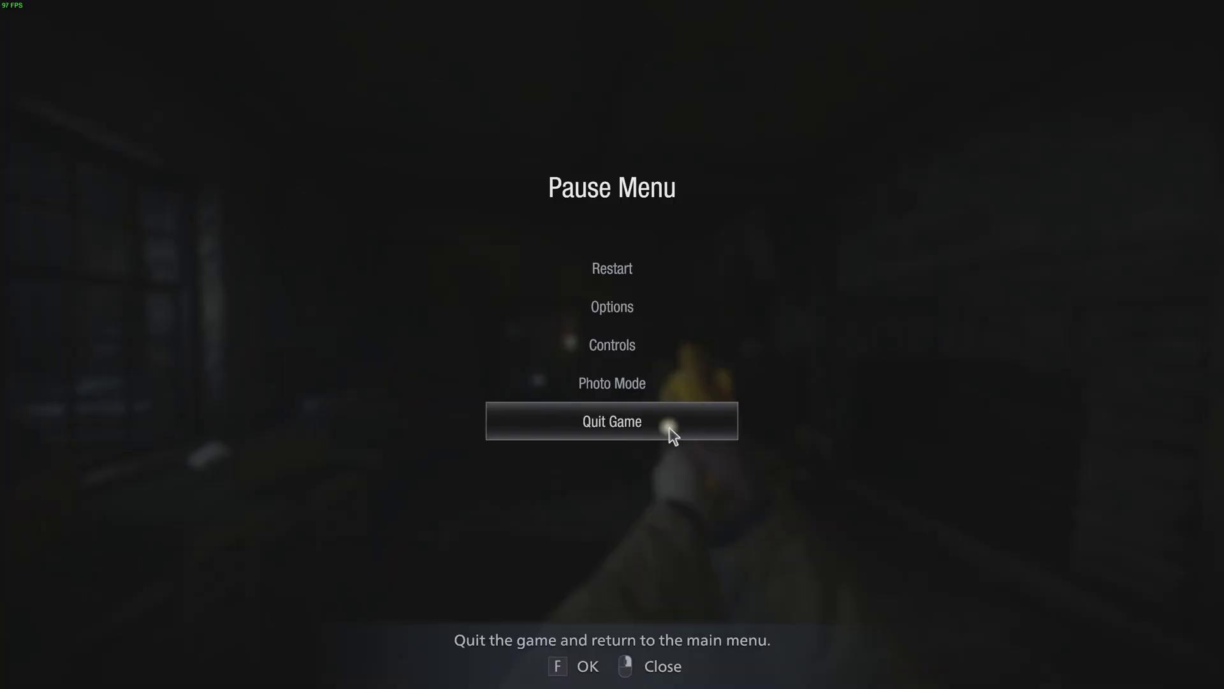
left_click(668, 426)
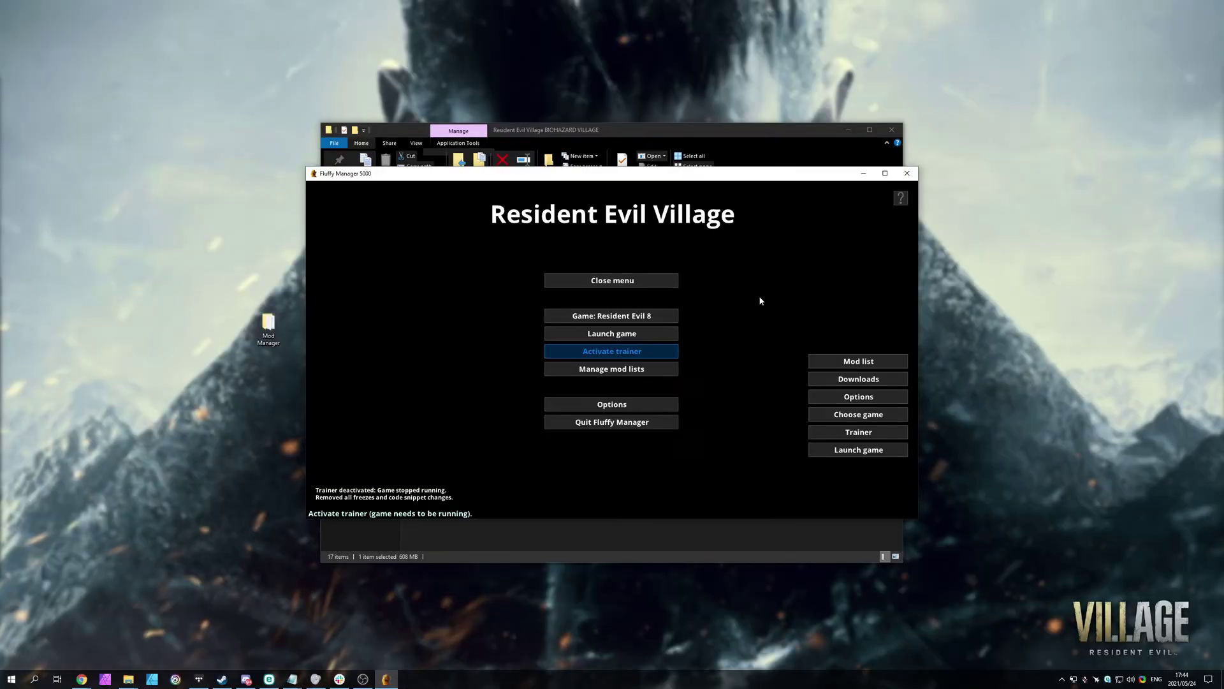
- Show the mod list, check the natives folder in the game's install folder, and return to Fluffy Manager 5000
left_click(848, 361)
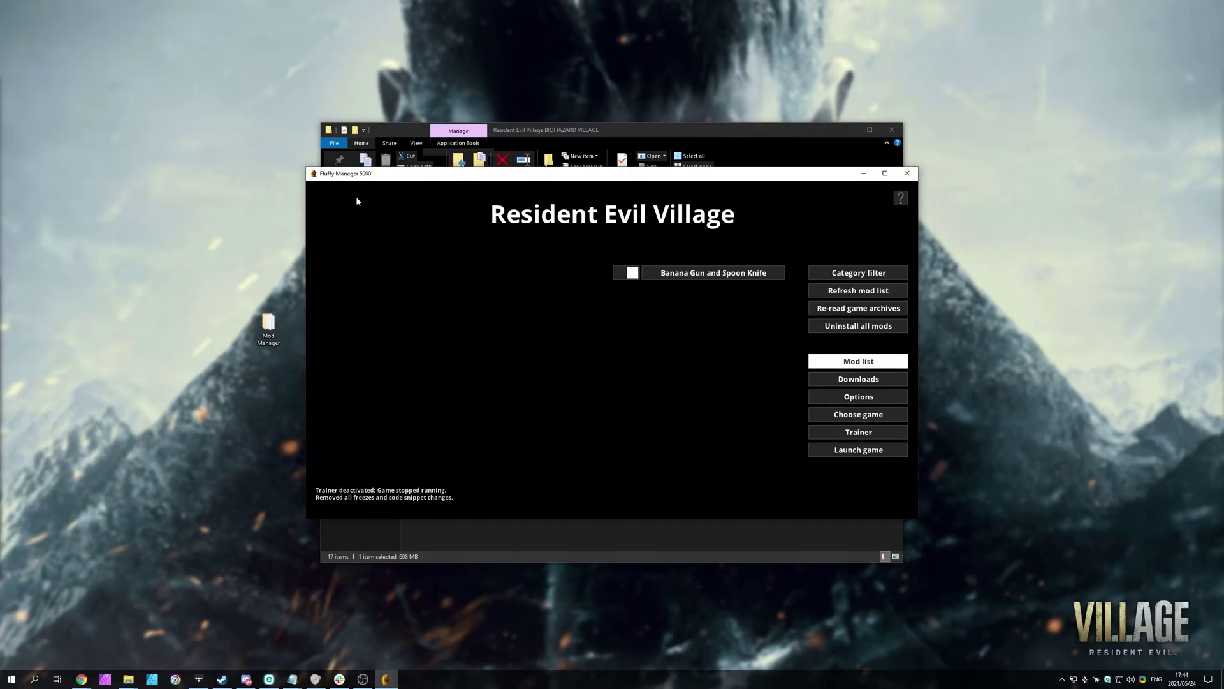
key("alt+Tab")
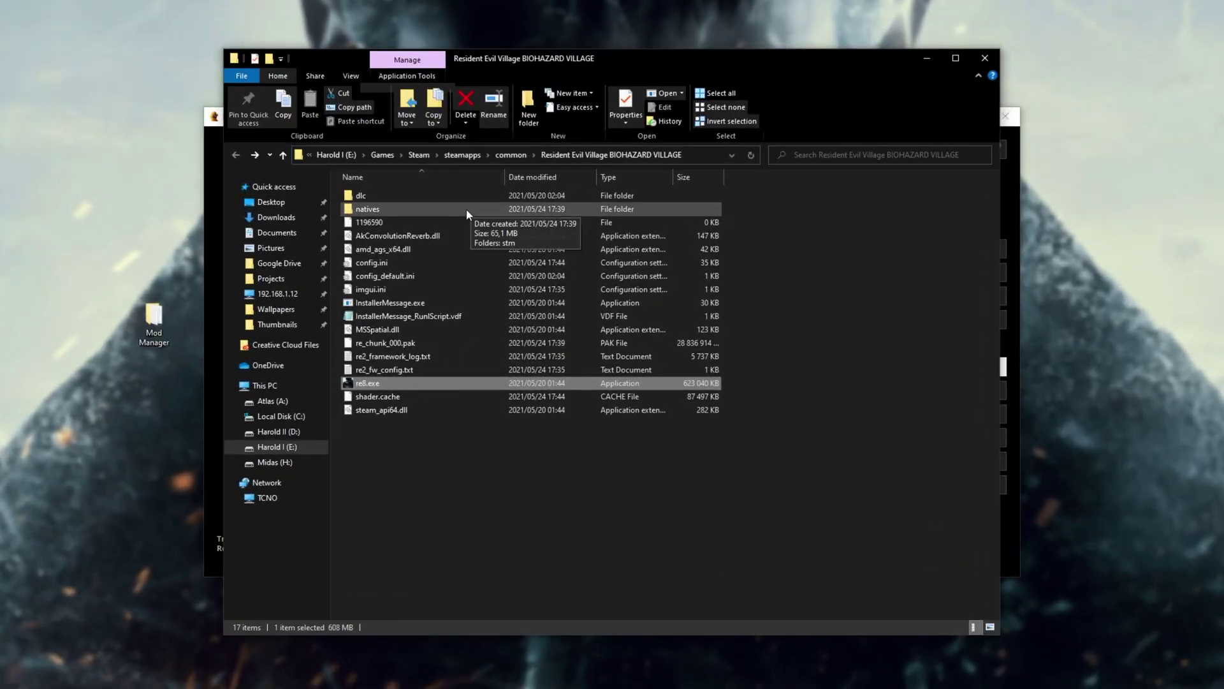
left_click(218, 233)
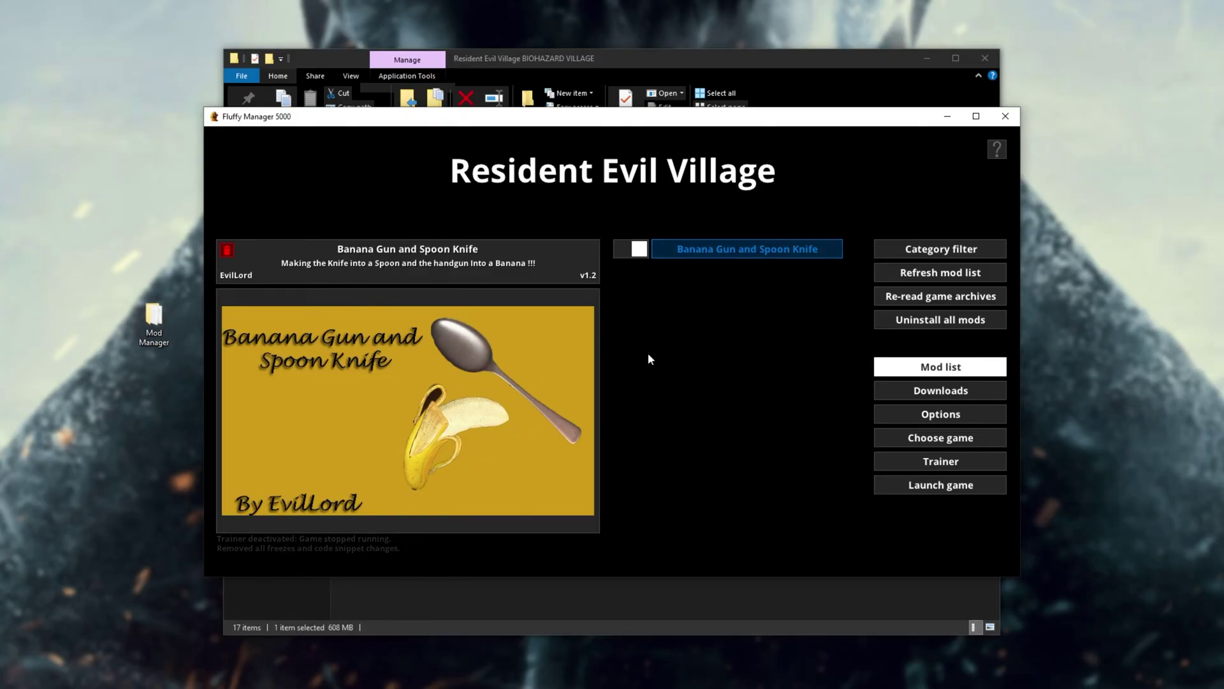
- Open the mods folder from the manager's options to view Banana Gun and Spoon Knife.rar, and return to the manager
left_click(989, 416)
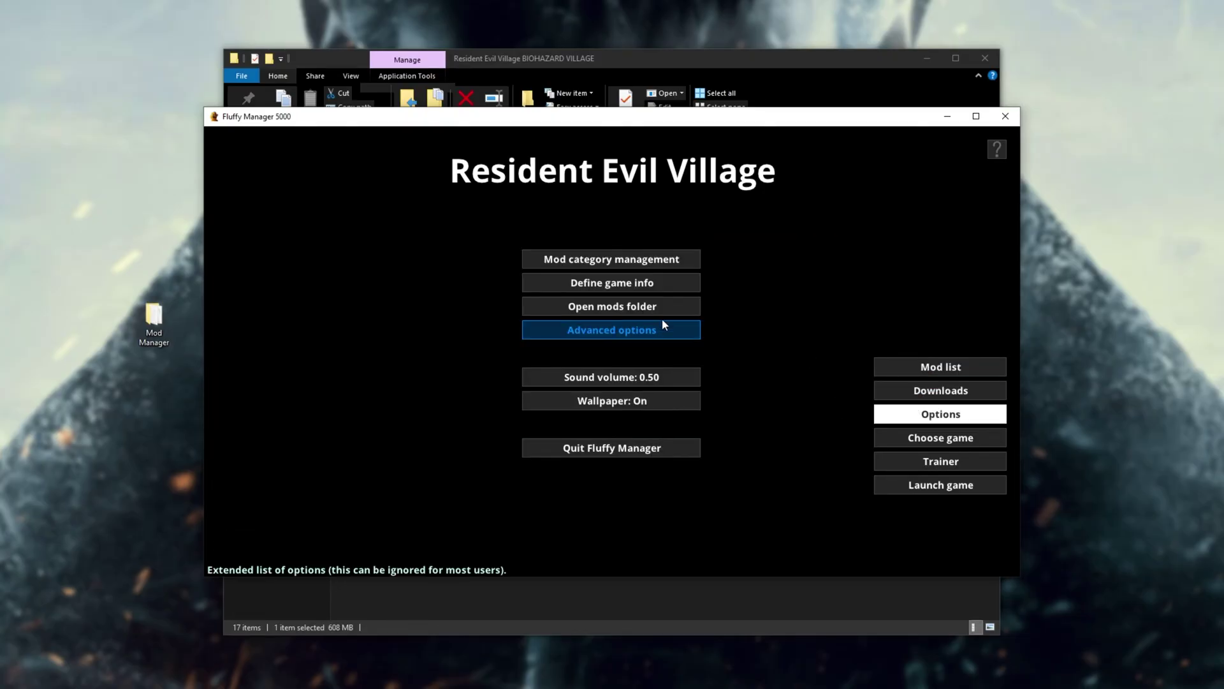
left_click(650, 306)
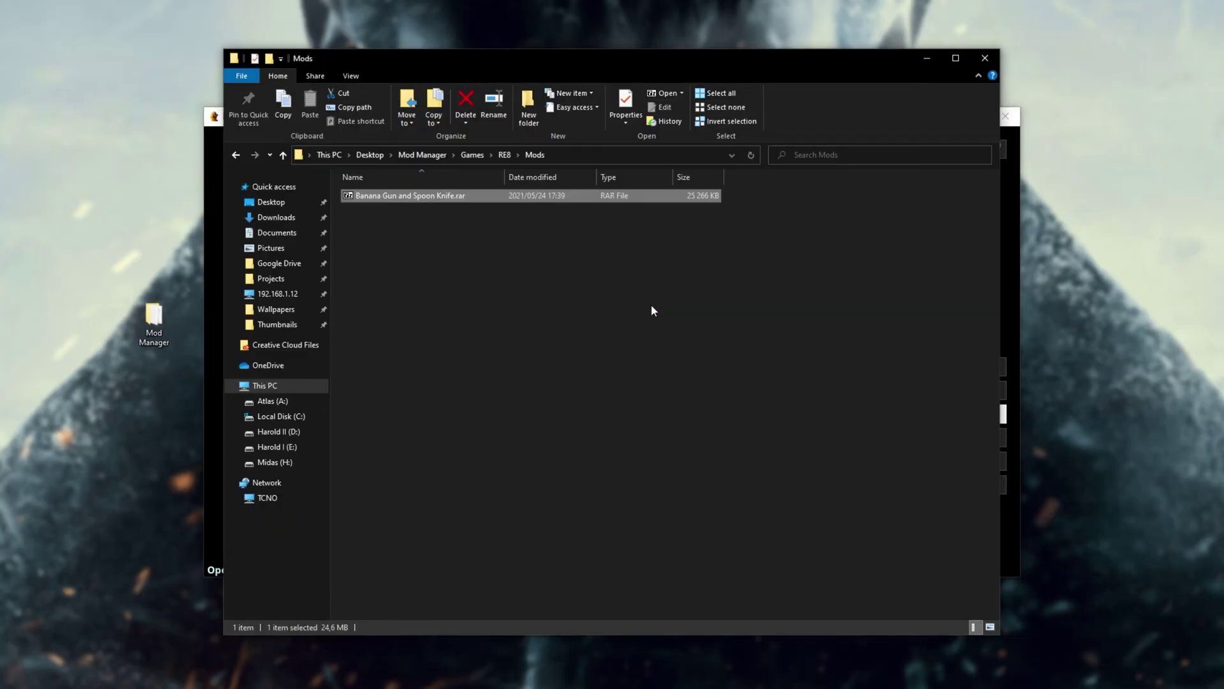
left_click(1010, 211)
- Uninstall the Banana Gun and Spoon Knife mod by switching it off in the mod list
left_click(918, 369)
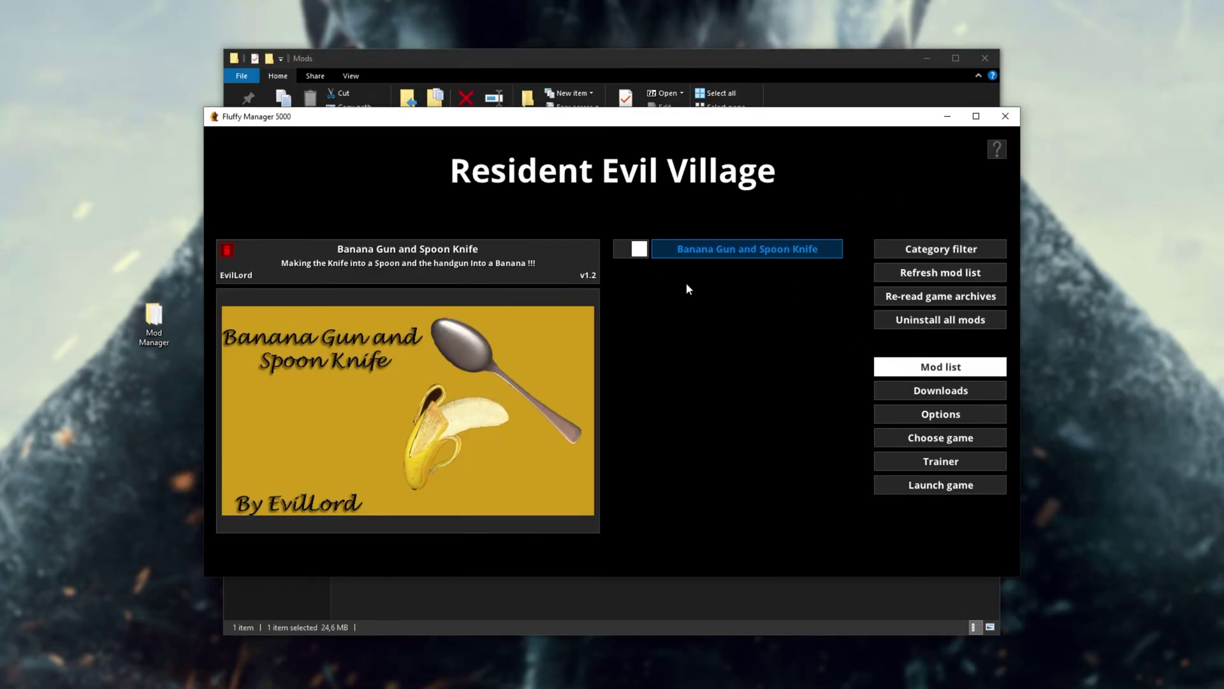
left_click(639, 249)
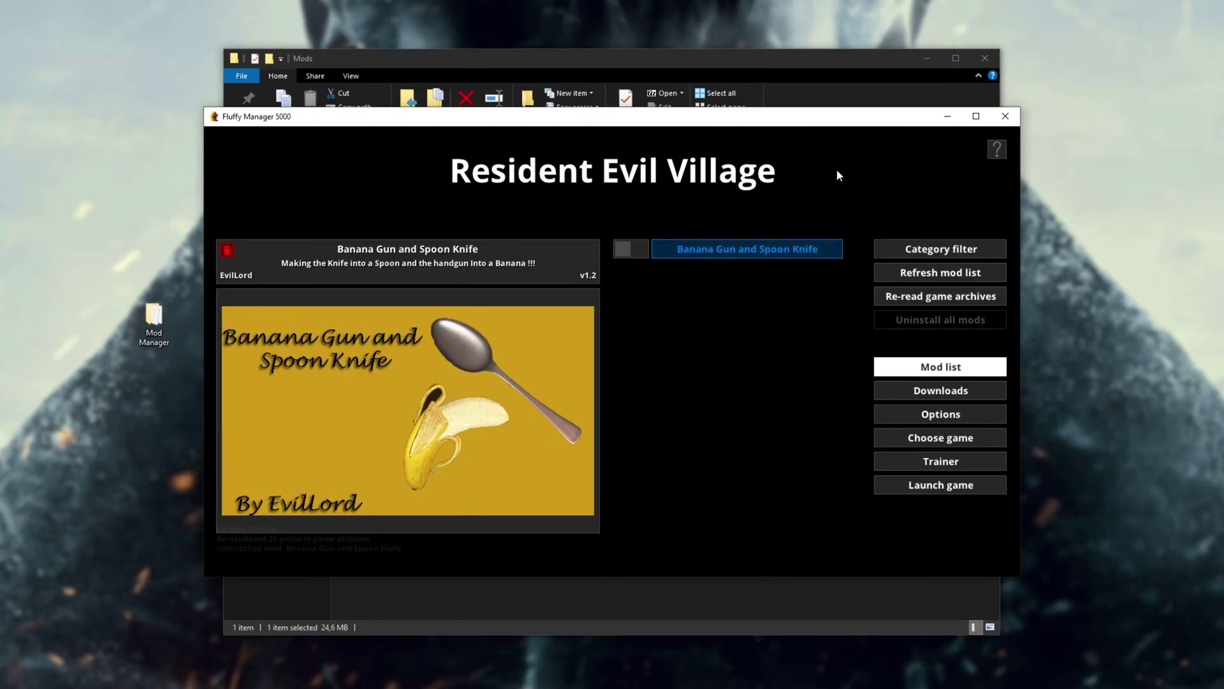
left_click(647, 251)
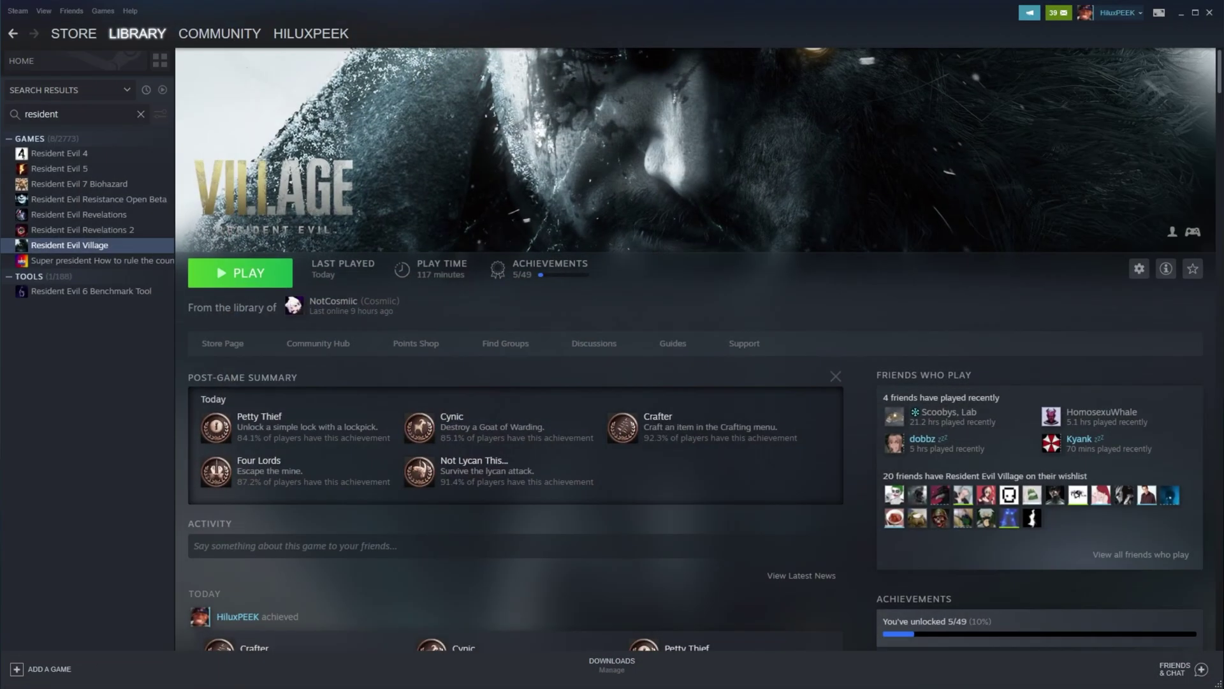
- Examine the file verification option in Resident Evil Village's local files properties in Steam, then close the properties and minimize Steam
right_click(124, 242)
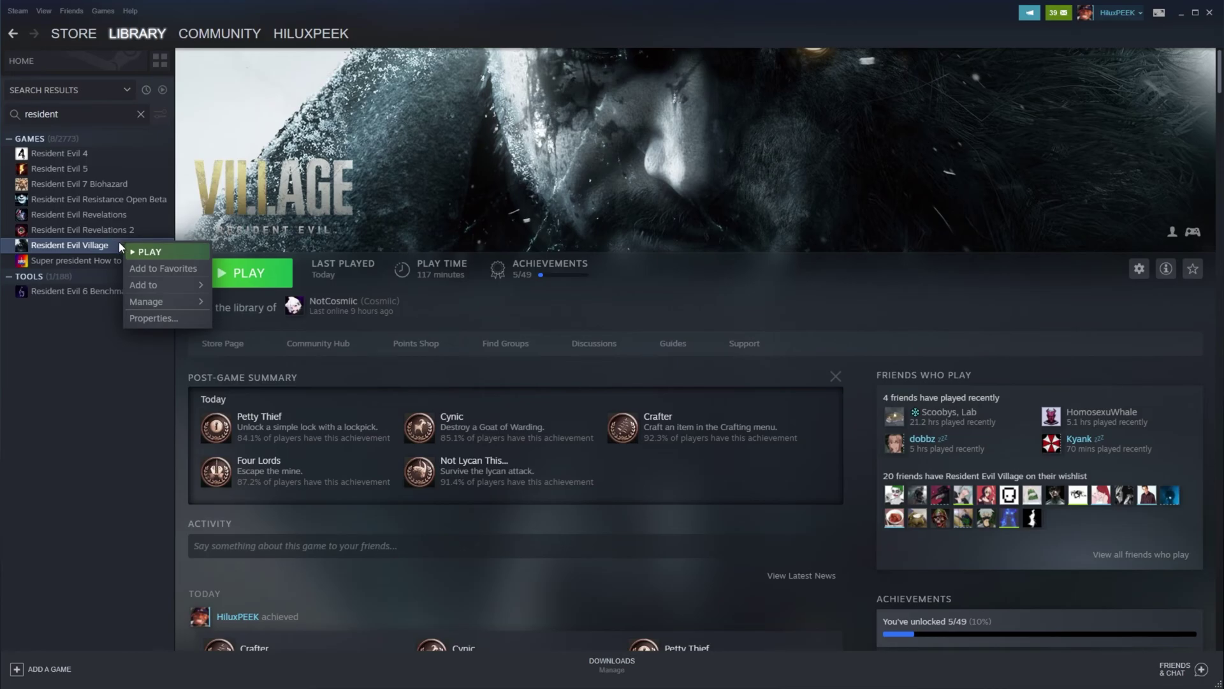
left_click(153, 318)
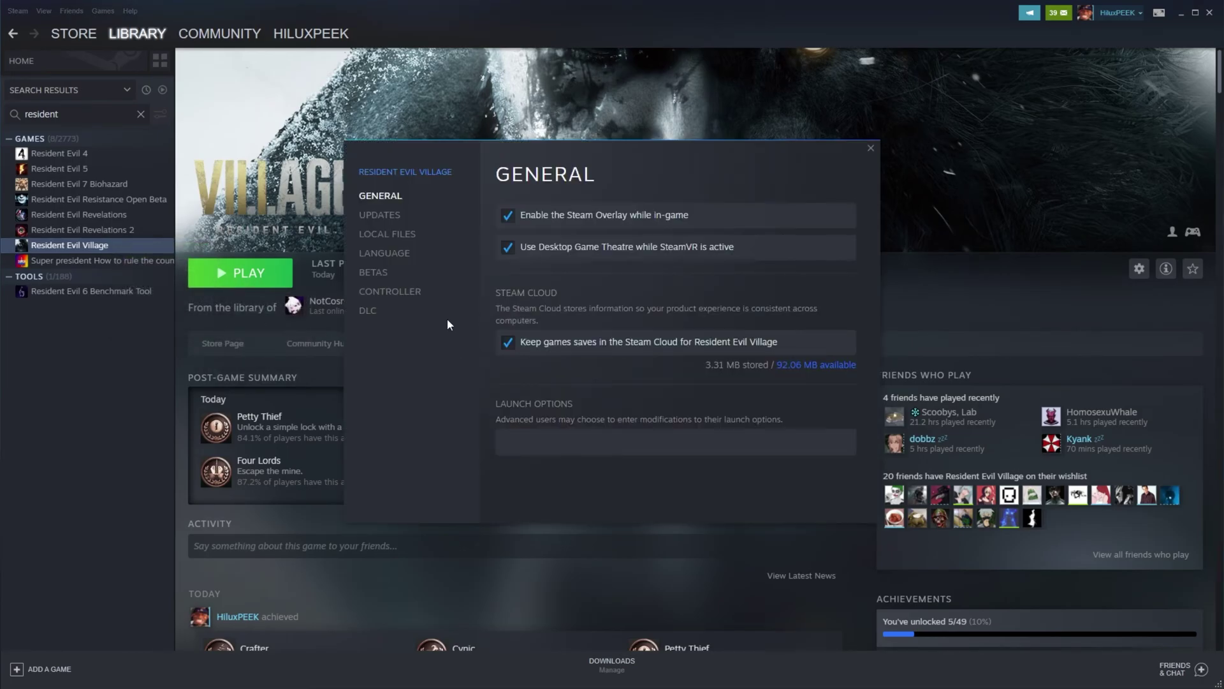
left_click(408, 238)
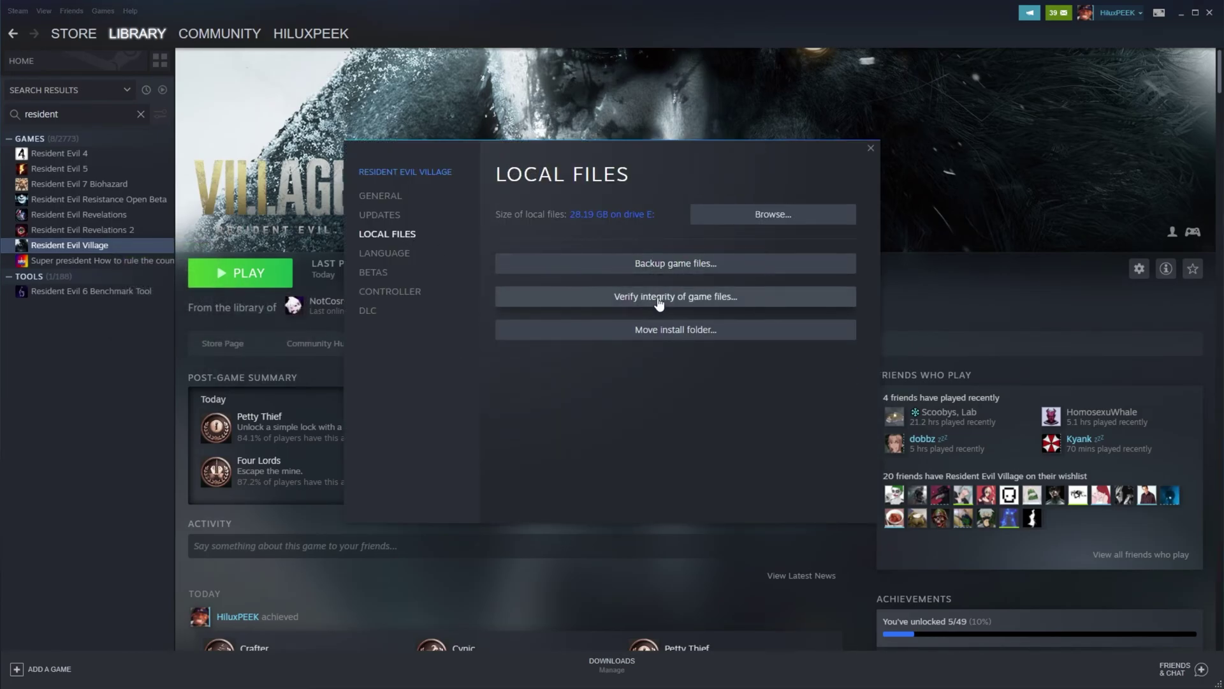
left_click(871, 148)
left_click(1179, 14)
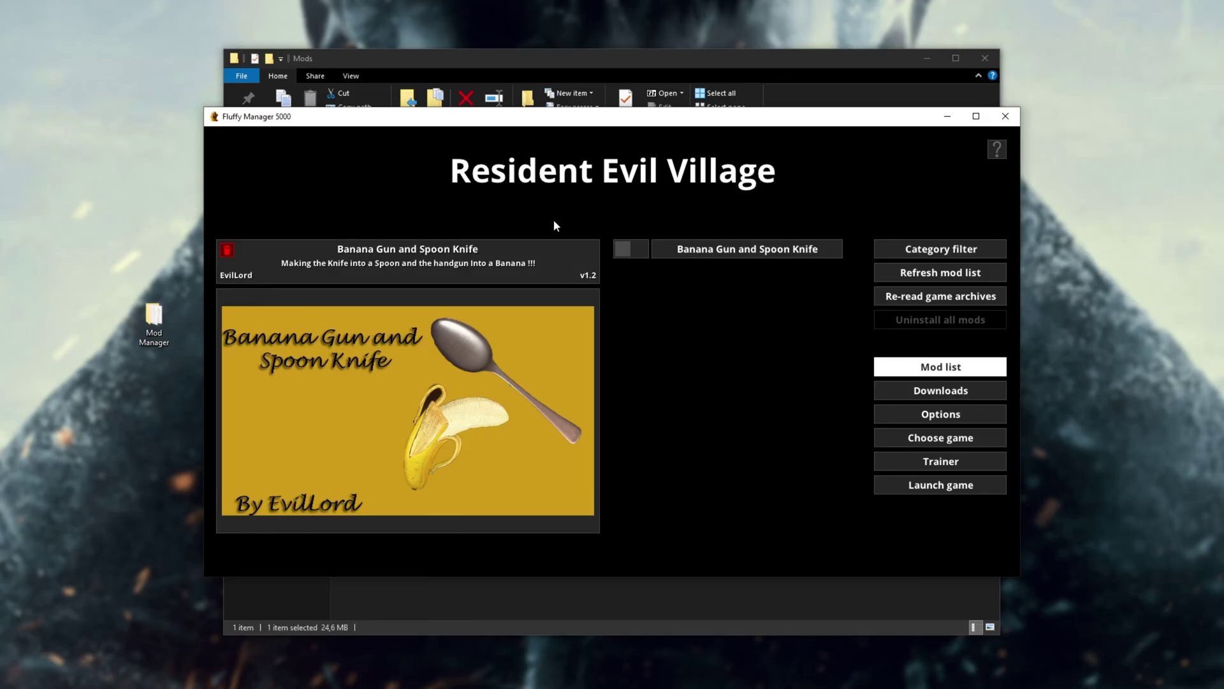
- Re-read the game archives in Fluffy Manager 5000, then close the manager and the game's install folder window
left_click(922, 302)
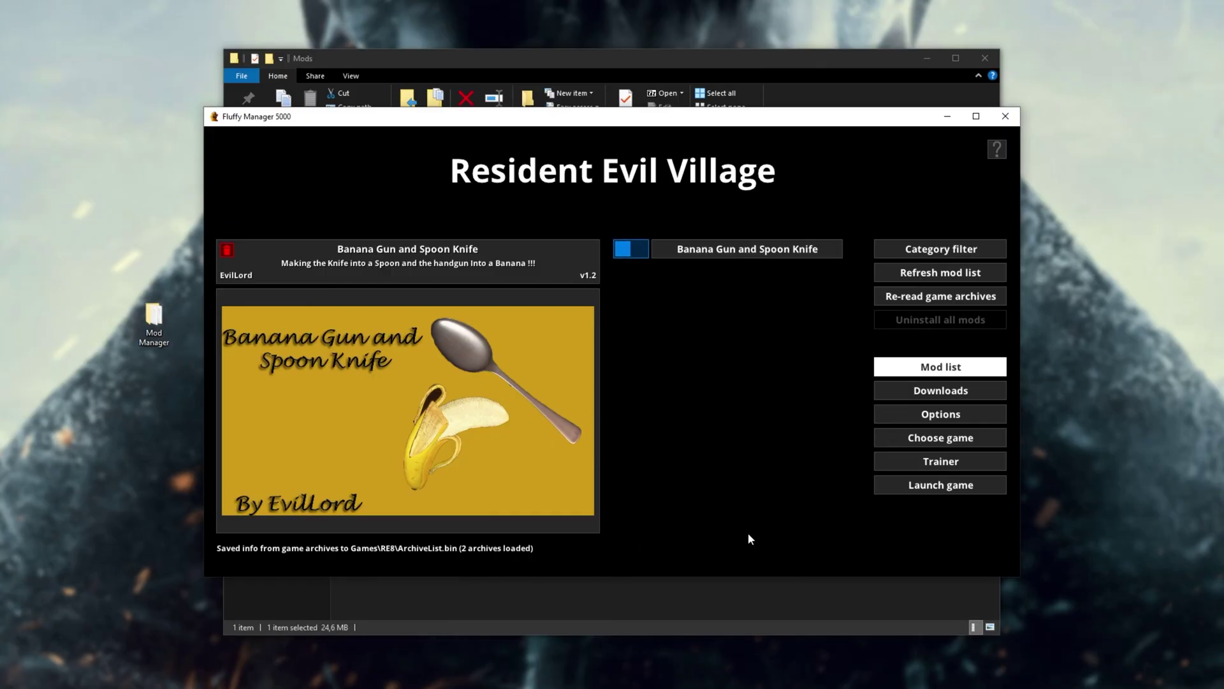
left_click(1004, 116)
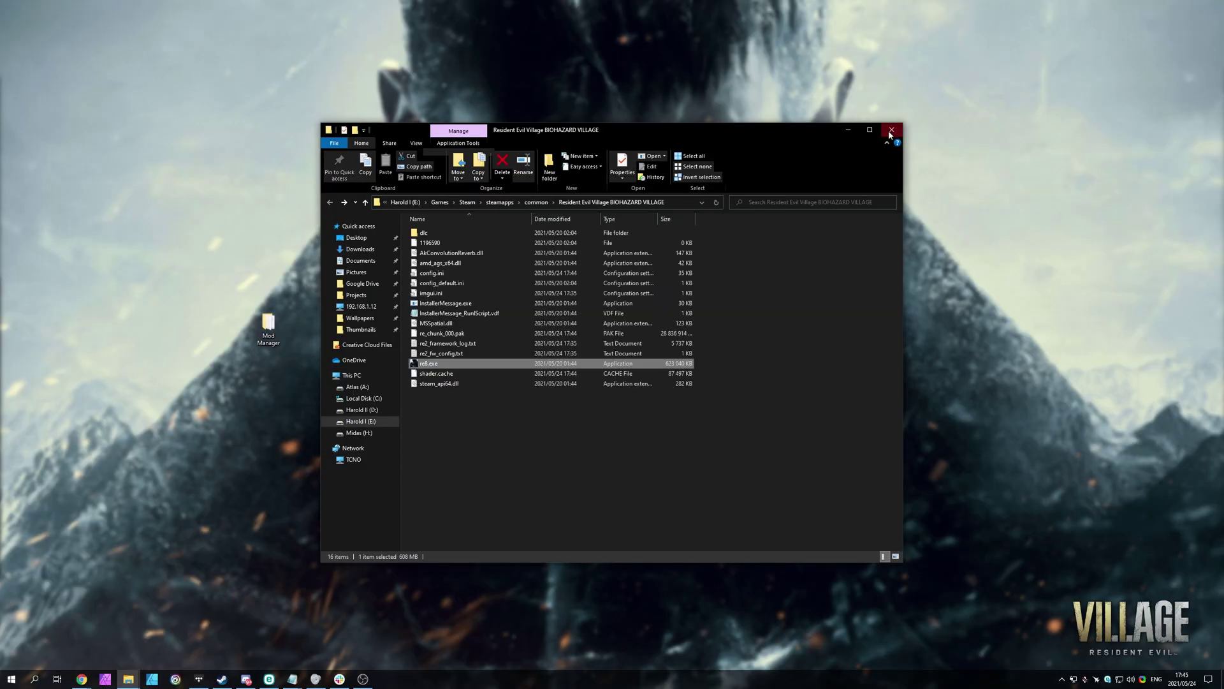
left_click(891, 130)
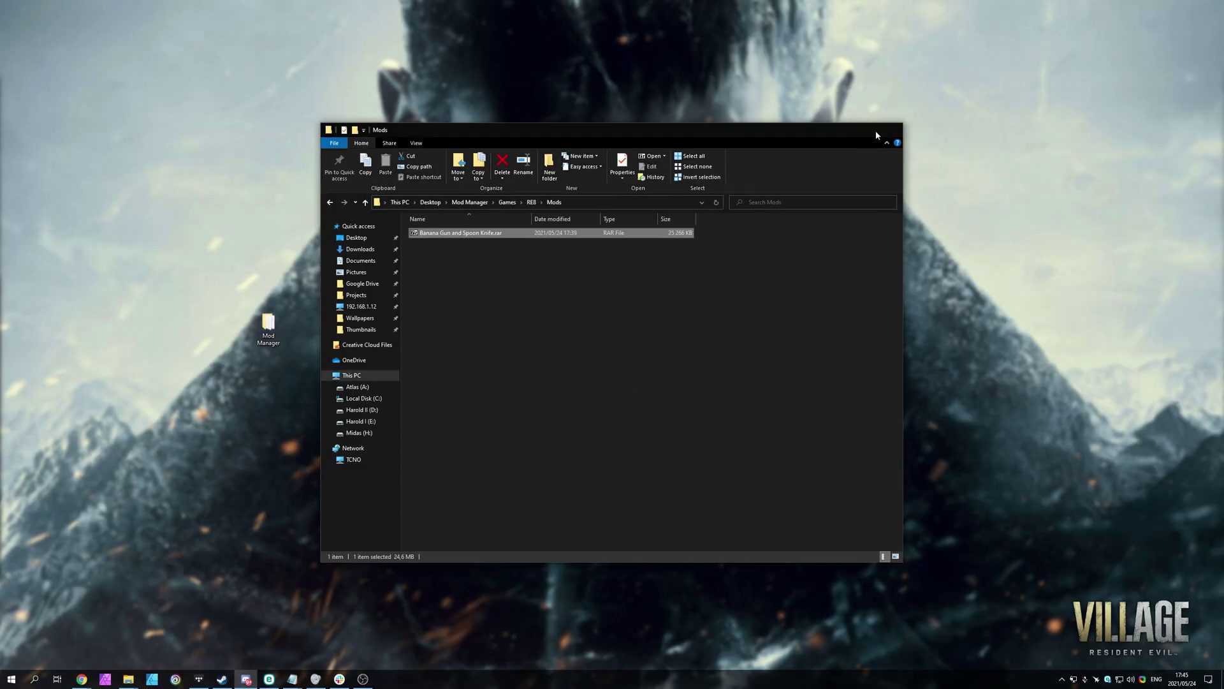